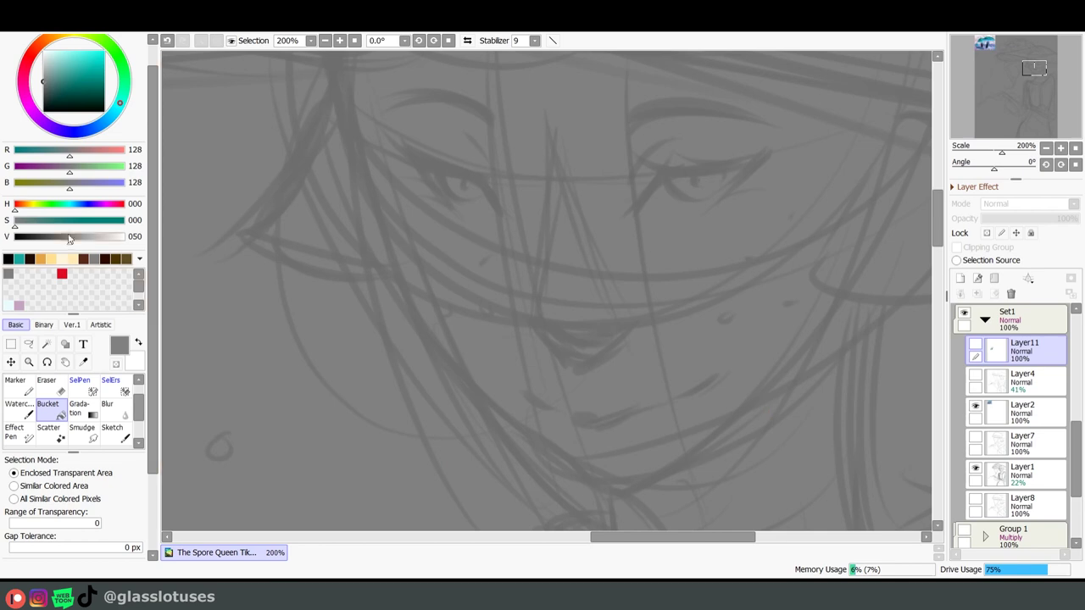
- Choose the Brush in black and add a new layer above Layer11 inside Set1
{"action": "left_click", "coordinate": [112, 432]}
{"action": "scroll", "coordinate": [140, 411], "scroll_direction": "up", "scroll_amount": 1}
{"action": "left_click", "coordinate": [78, 383]}
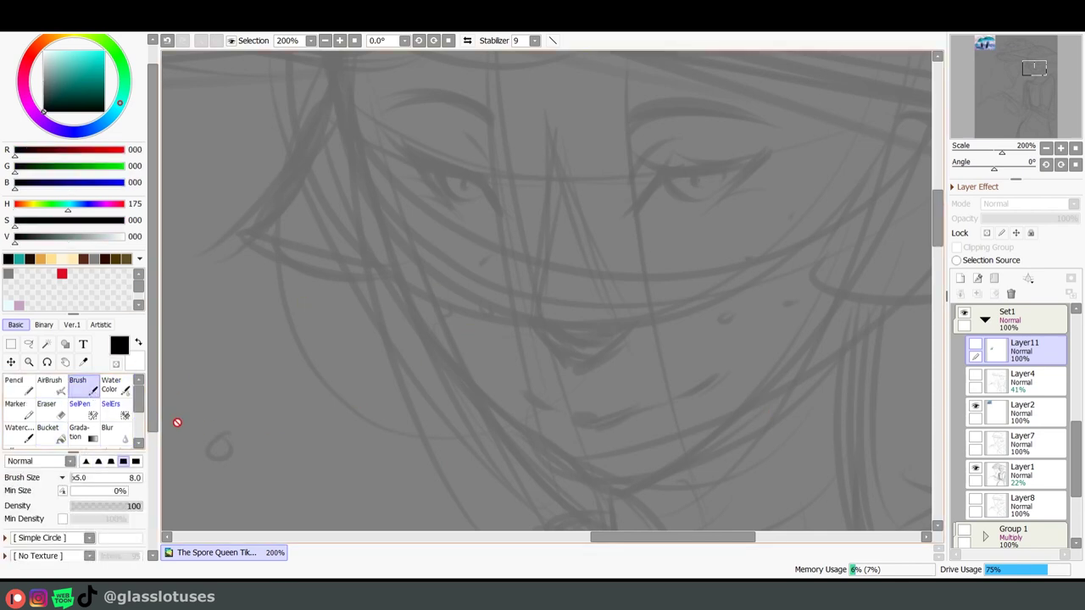
{"action": "left_click", "coordinate": [960, 278]}
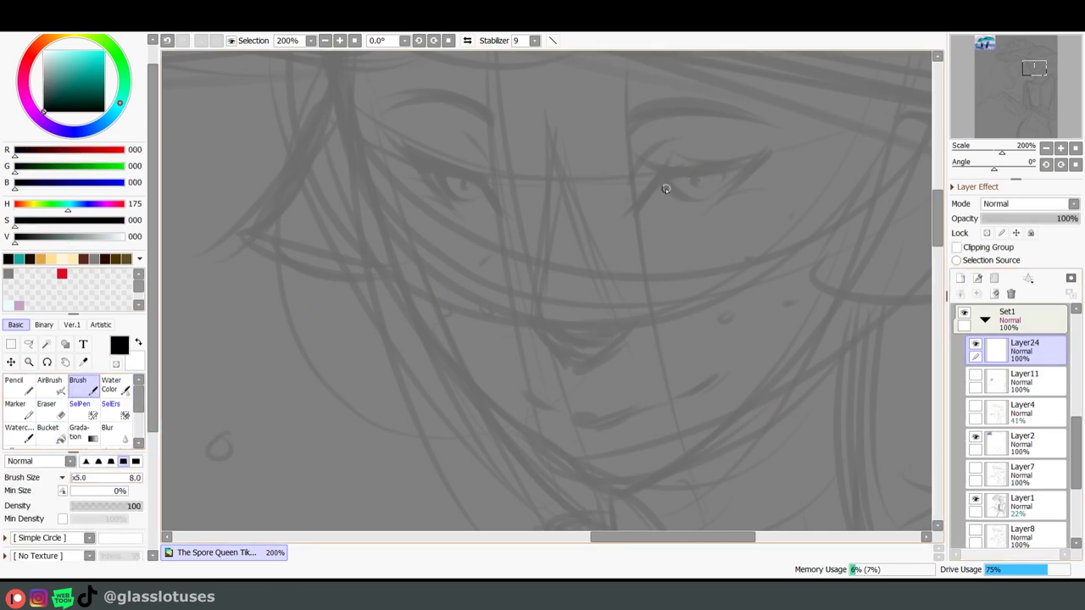
- Ink the thick upper lash line and corner strokes of the eye on the picture's right, raising the brush size to 12
{"action": "left_click_drag", "start_coordinate": [662, 176], "coordinate": [729, 160]}
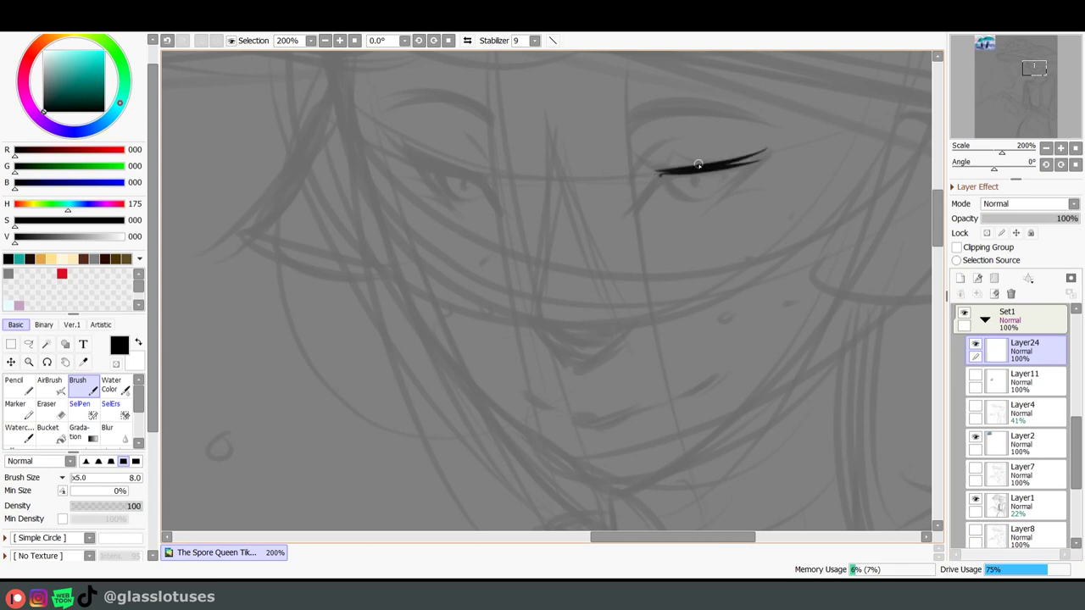
{"action": "mouse_move", "coordinate": [660, 177]}
{"action": "left_mouse_down"}
{"action": "mouse_move", "coordinate": [762, 166]}
{"action": "mouse_move", "coordinate": [732, 195]}
{"action": "mouse_move", "coordinate": [763, 161]}
{"action": "mouse_move", "coordinate": [715, 205]}
{"action": "left_mouse_up"}
{"action": "key", "text": "ctrl+z"}
{"action": "key", "text": "bracketright"}
{"action": "key", "text": "bracketright"}
{"action": "key", "text": "bracketright"}
{"action": "left_click_drag", "start_coordinate": [671, 172], "coordinate": [631, 192]}
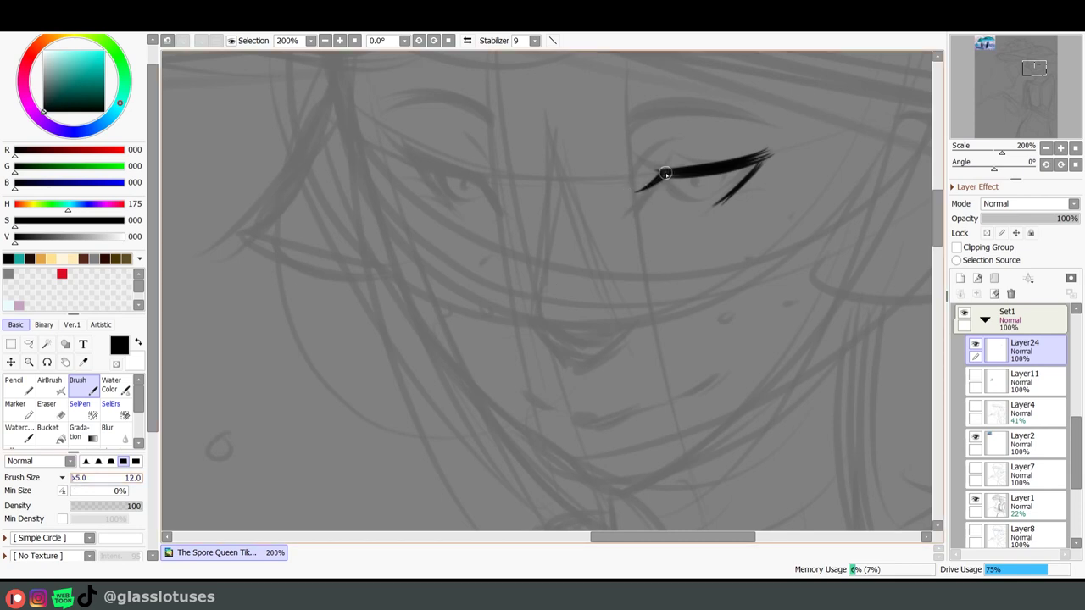
- Ink the outer-corner lashes of the same eye, using the Layer7 linework as reference
{"action": "left_click", "coordinate": [975, 468]}
{"action": "left_click", "coordinate": [975, 468]}
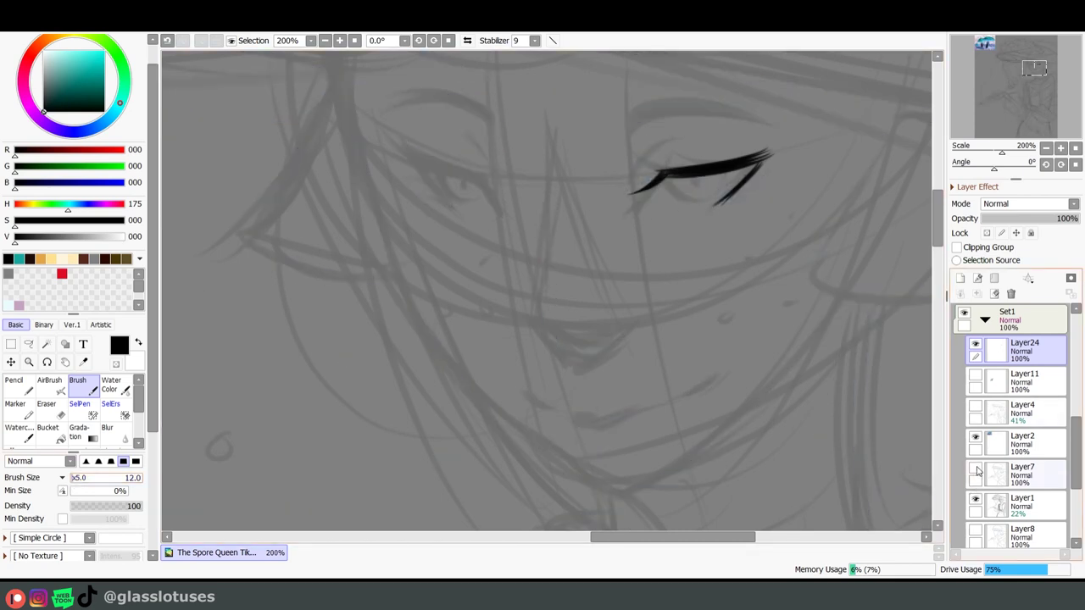
{"action": "left_click", "coordinate": [976, 472]}
{"action": "left_click", "coordinate": [976, 473]}
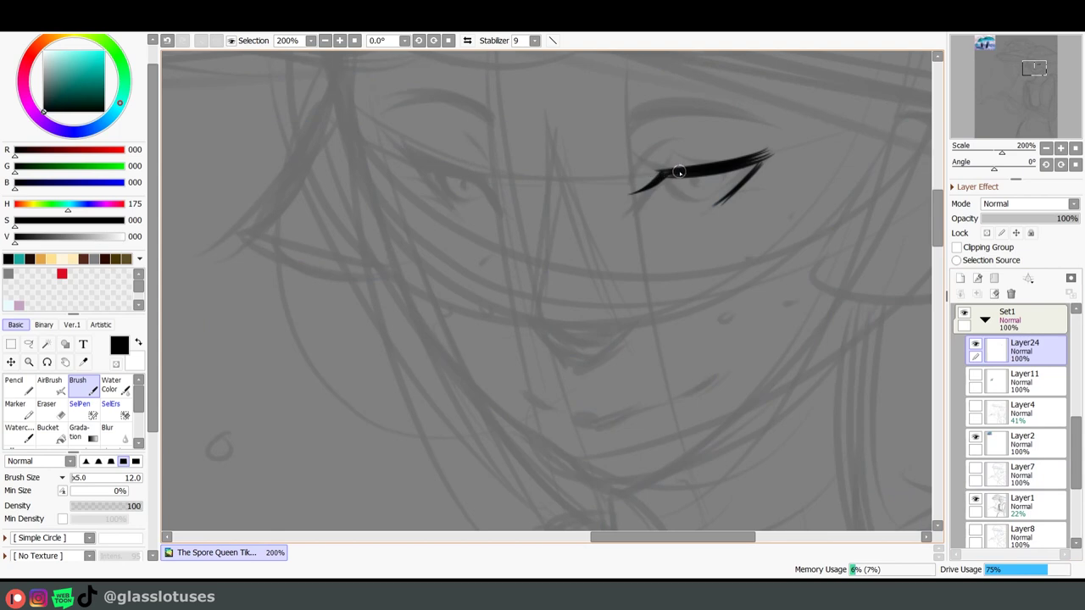
{"action": "mouse_move", "coordinate": [641, 172]}
{"action": "left_mouse_down"}
{"action": "mouse_move", "coordinate": [729, 156]}
{"action": "mouse_move", "coordinate": [682, 173]}
{"action": "mouse_move", "coordinate": [634, 169]}
{"action": "left_mouse_up"}
{"action": "key", "text": "ctrl+z"}
{"action": "left_click", "coordinate": [977, 470]}
{"action": "left_click", "coordinate": [977, 470]}
{"action": "key", "text": "ctrl+z"}
{"action": "left_click_drag", "start_coordinate": [717, 204], "coordinate": [744, 197]}
{"action": "left_click_drag", "start_coordinate": [666, 175], "coordinate": [703, 197]}
{"action": "key", "text": "ctrl+z"}
{"action": "key", "text": "ctrl+z"}
- Ink the iris, pupil and lower lid of the same eye, undoing strokes that miss the sketch
{"action": "left_click_drag", "start_coordinate": [77, 479], "coordinate": [74, 478]}
{"action": "mouse_move", "coordinate": [695, 187]}
{"action": "left_mouse_down"}
{"action": "mouse_move", "coordinate": [671, 175]}
{"action": "mouse_move", "coordinate": [707, 190]}
{"action": "mouse_move", "coordinate": [678, 195]}
{"action": "mouse_move", "coordinate": [711, 192]}
{"action": "mouse_move", "coordinate": [717, 181]}
{"action": "mouse_move", "coordinate": [666, 175]}
{"action": "mouse_move", "coordinate": [706, 186]}
{"action": "mouse_move", "coordinate": [740, 157]}
{"action": "mouse_move", "coordinate": [704, 202]}
{"action": "left_mouse_up"}
{"action": "key", "text": "ctrl+z"}
{"action": "key", "text": "ctrl+z"}
{"action": "key", "text": "ctrl+z"}
{"action": "key", "text": "ctrl+z"}
{"action": "key", "text": "ctrl+z"}
{"action": "mouse_move", "coordinate": [726, 168]}
{"action": "left_mouse_down"}
{"action": "mouse_move", "coordinate": [661, 174]}
{"action": "mouse_move", "coordinate": [726, 189]}
{"action": "mouse_move", "coordinate": [669, 179]}
{"action": "mouse_move", "coordinate": [717, 192]}
{"action": "mouse_move", "coordinate": [669, 179]}
{"action": "mouse_move", "coordinate": [688, 199]}
{"action": "mouse_move", "coordinate": [722, 186]}
{"action": "mouse_move", "coordinate": [669, 176]}
{"action": "mouse_move", "coordinate": [710, 199]}
{"action": "mouse_move", "coordinate": [726, 171]}
{"action": "mouse_move", "coordinate": [710, 211]}
{"action": "mouse_move", "coordinate": [721, 184]}
{"action": "left_mouse_up"}
{"action": "key", "text": "ctrl+z"}
{"action": "key", "text": "ctrl+z"}
{"action": "key", "text": "ctrl+z"}
{"action": "key", "text": "ctrl+z"}
{"action": "key", "text": "ctrl+z"}
{"action": "key", "text": "ctrl+z"}
{"action": "key", "text": "ctrl+z"}
{"action": "key", "text": "ctrl+z"}
- Compare the eye with the Layer7 linework and refine the lashes at its inner corner
{"action": "left_click", "coordinate": [975, 469]}
{"action": "left_click", "coordinate": [976, 469]}
{"action": "mouse_move", "coordinate": [660, 178]}
{"action": "left_mouse_down"}
{"action": "mouse_move", "coordinate": [658, 213]}
{"action": "mouse_move", "coordinate": [640, 213]}
{"action": "left_mouse_up"}
{"action": "key", "text": "ctrl+z"}
{"action": "key", "text": "ctrl+z"}
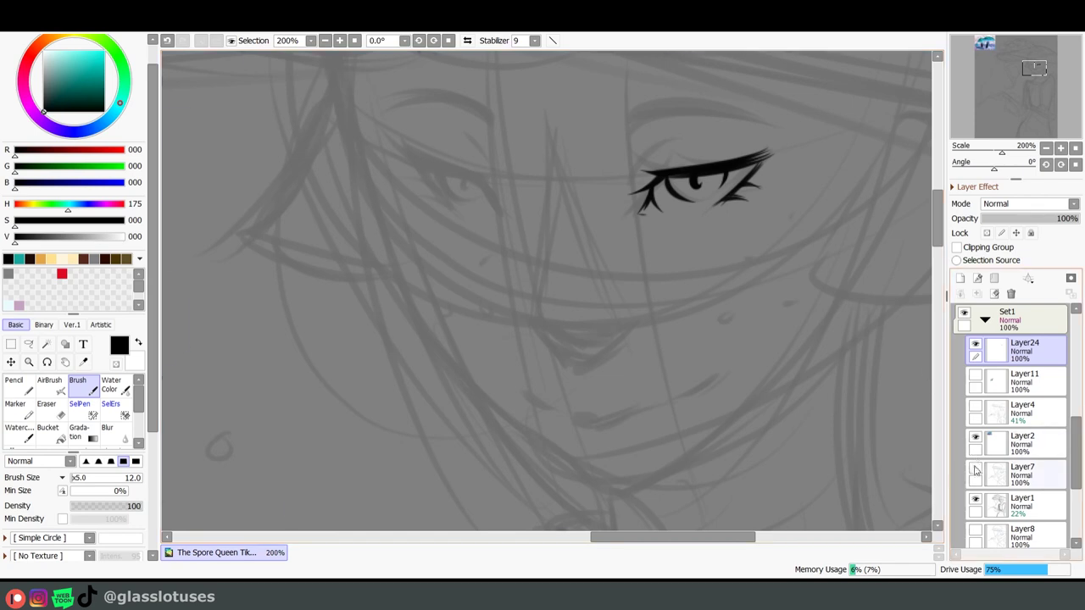
- Ink the eyelid crease and the thick tapered eyebrow above the finished eye
{"action": "mouse_move", "coordinate": [630, 182]}
{"action": "left_mouse_down"}
{"action": "mouse_move", "coordinate": [665, 140]}
{"action": "mouse_move", "coordinate": [720, 115]}
{"action": "left_mouse_up"}
{"action": "key", "text": "ctrl+z"}
{"action": "mouse_move", "coordinate": [627, 132]}
{"action": "left_mouse_down"}
{"action": "mouse_move", "coordinate": [707, 117]}
{"action": "mouse_move", "coordinate": [634, 114]}
{"action": "mouse_move", "coordinate": [708, 113]}
{"action": "mouse_move", "coordinate": [771, 128]}
{"action": "left_mouse_up"}
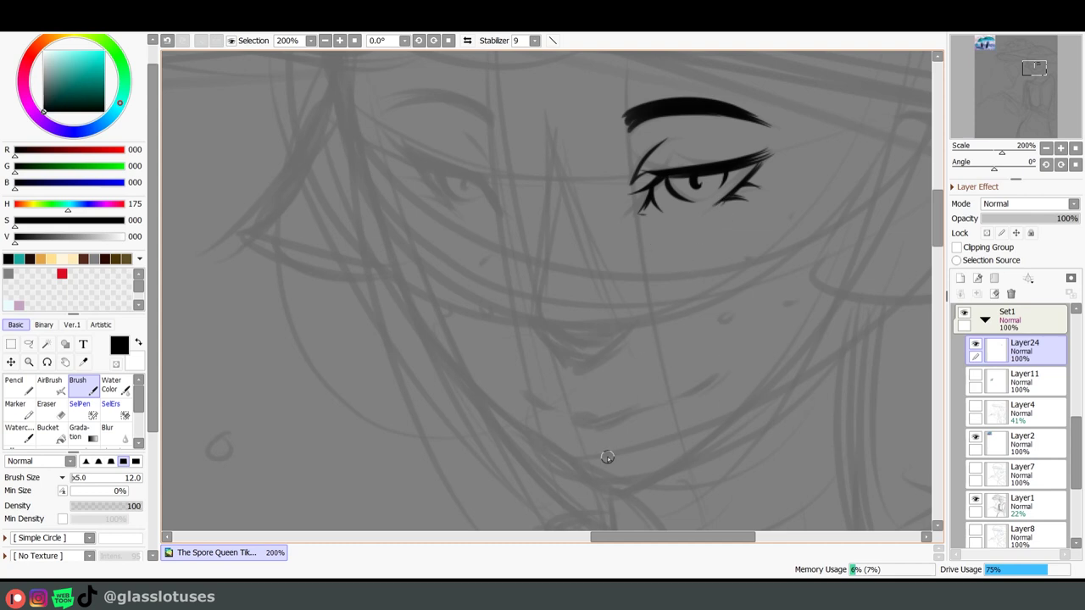
- Try inking the lip line and one mouth corner with the brush size set to 8
{"action": "mouse_move", "coordinate": [583, 415]}
{"action": "left_mouse_down"}
{"action": "mouse_move", "coordinate": [649, 402]}
{"action": "mouse_move", "coordinate": [636, 423]}
{"action": "mouse_move", "coordinate": [596, 428]}
{"action": "left_mouse_up"}
{"action": "key", "text": "ctrl+z"}
{"action": "key", "text": "ctrl+z"}
{"action": "left_click", "coordinate": [72, 479]}
{"action": "left_click_drag", "start_coordinate": [606, 424], "coordinate": [650, 420]}
{"action": "left_click_drag", "start_coordinate": [718, 375], "coordinate": [688, 393]}
- Compare the mouth strokes with the Layer7 linework and erase them
{"action": "left_click", "coordinate": [975, 468]}
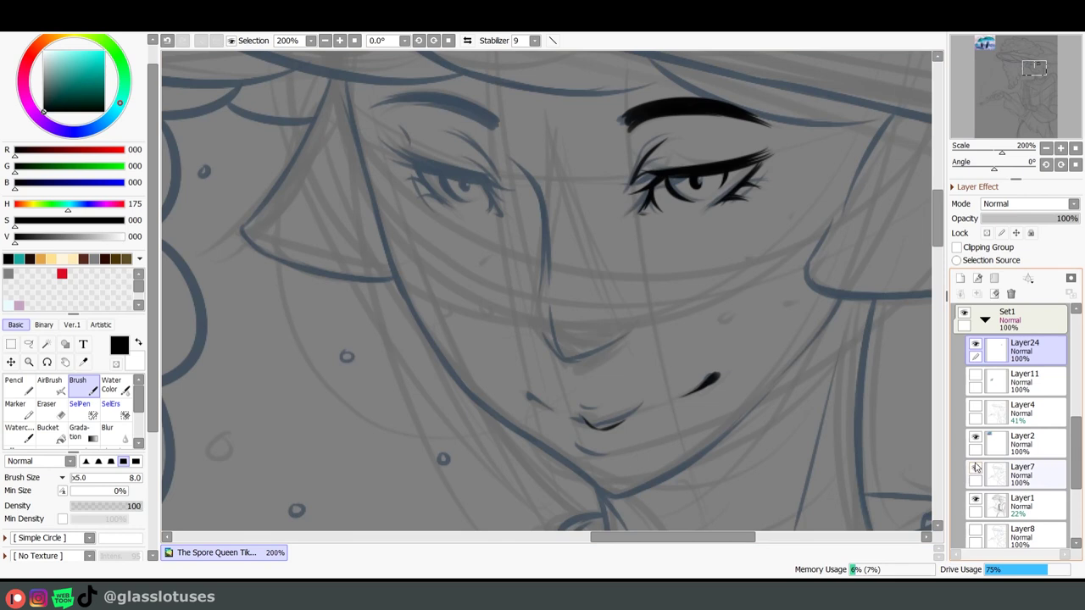
{"action": "left_click", "coordinate": [975, 469]}
{"action": "key", "text": "e"}
{"action": "left_click_drag", "start_coordinate": [527, 403], "coordinate": [785, 348]}
{"action": "left_click", "coordinate": [975, 469]}
{"action": "left_click", "coordinate": [975, 469]}
- Ink the lip line and both mouth corners with the size 8 Brush, checking them mirrored against Layer7
{"action": "left_click", "coordinate": [77, 385]}
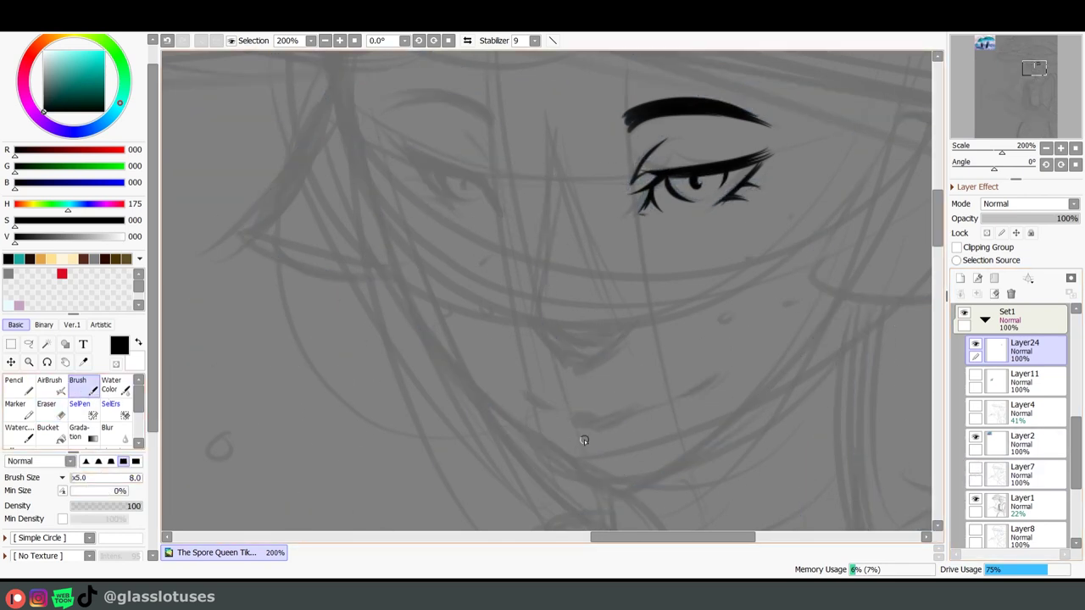
{"action": "left_click_drag", "start_coordinate": [711, 377], "coordinate": [662, 416]}
{"action": "key", "text": "h"}
{"action": "left_click", "coordinate": [976, 468]}
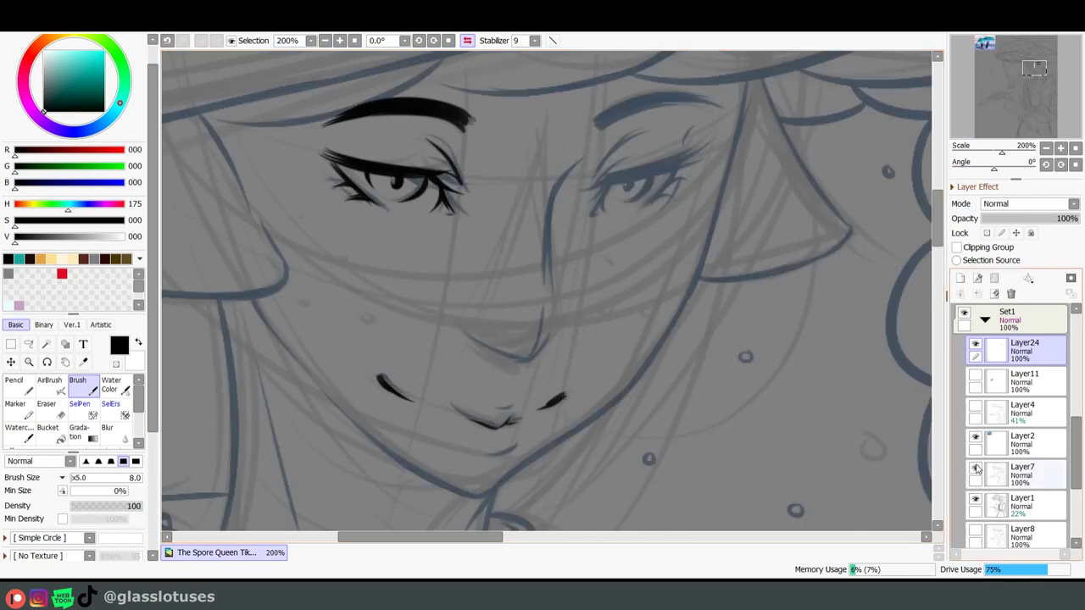
{"action": "left_click", "coordinate": [976, 468]}
- Ink the bridge of the nose and the curved nose tip
{"action": "left_click_drag", "start_coordinate": [546, 206], "coordinate": [542, 274]}
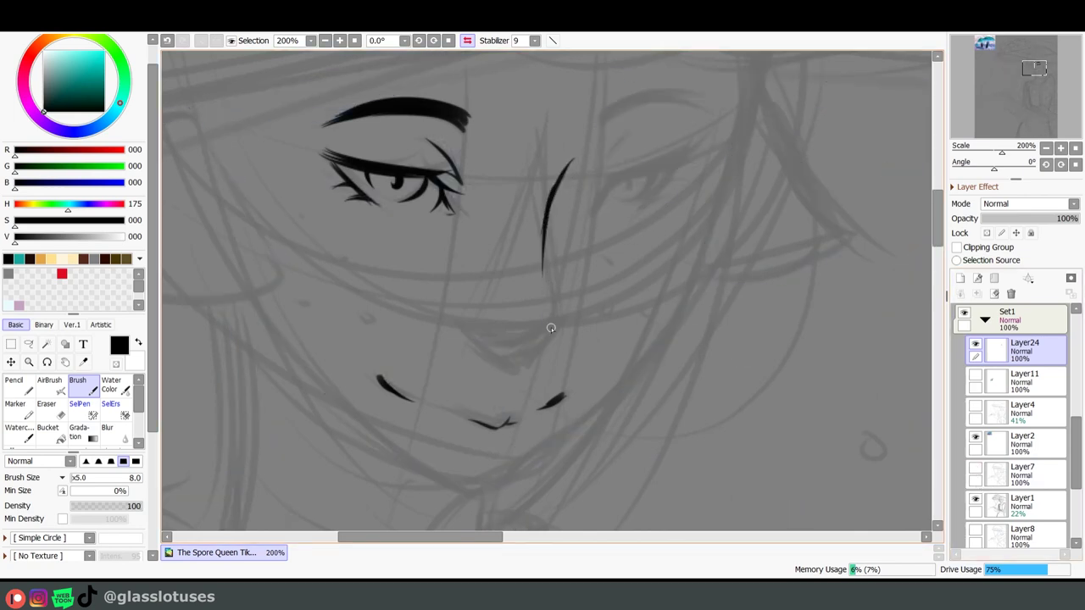
{"action": "left_click_drag", "start_coordinate": [514, 370], "coordinate": [540, 341]}
{"action": "left_click_drag", "start_coordinate": [514, 370], "coordinate": [475, 344]}
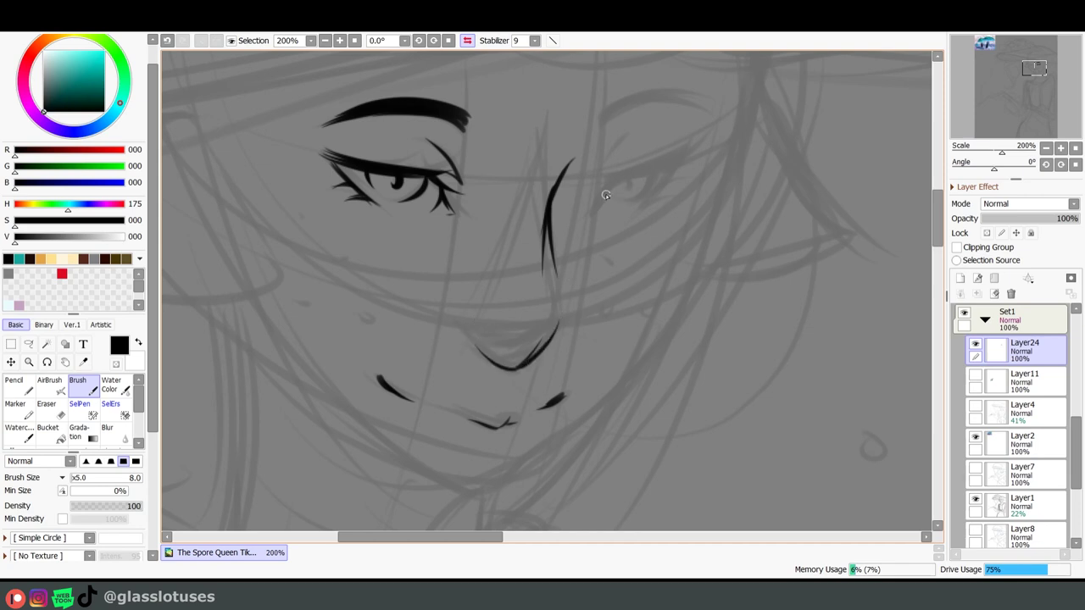
- Ink the upper lash line and corner lashes of the second eye with the brush size raised to 12
{"action": "left_click", "coordinate": [73, 480]}
{"action": "mouse_move", "coordinate": [596, 207]}
{"action": "left_mouse_down"}
{"action": "mouse_move", "coordinate": [610, 177]}
{"action": "mouse_move", "coordinate": [676, 166]}
{"action": "left_mouse_up"}
{"action": "left_click", "coordinate": [73, 479]}
{"action": "mouse_move", "coordinate": [611, 177]}
{"action": "left_mouse_down"}
{"action": "mouse_move", "coordinate": [687, 156]}
{"action": "mouse_move", "coordinate": [694, 138]}
{"action": "mouse_move", "coordinate": [663, 165]}
{"action": "mouse_move", "coordinate": [704, 137]}
{"action": "mouse_move", "coordinate": [650, 209]}
{"action": "left_mouse_up"}
{"action": "left_click", "coordinate": [976, 468]}
{"action": "left_click", "coordinate": [976, 468]}
{"action": "key", "text": "ctrl+z"}
{"action": "left_click_drag", "start_coordinate": [677, 163], "coordinate": [646, 209]}
{"action": "mouse_move", "coordinate": [675, 167]}
{"action": "left_mouse_down"}
{"action": "mouse_move", "coordinate": [642, 212]}
{"action": "mouse_move", "coordinate": [687, 178]}
{"action": "left_mouse_up"}
{"action": "key", "text": "ctrl+z"}
{"action": "key", "text": "ctrl+z"}
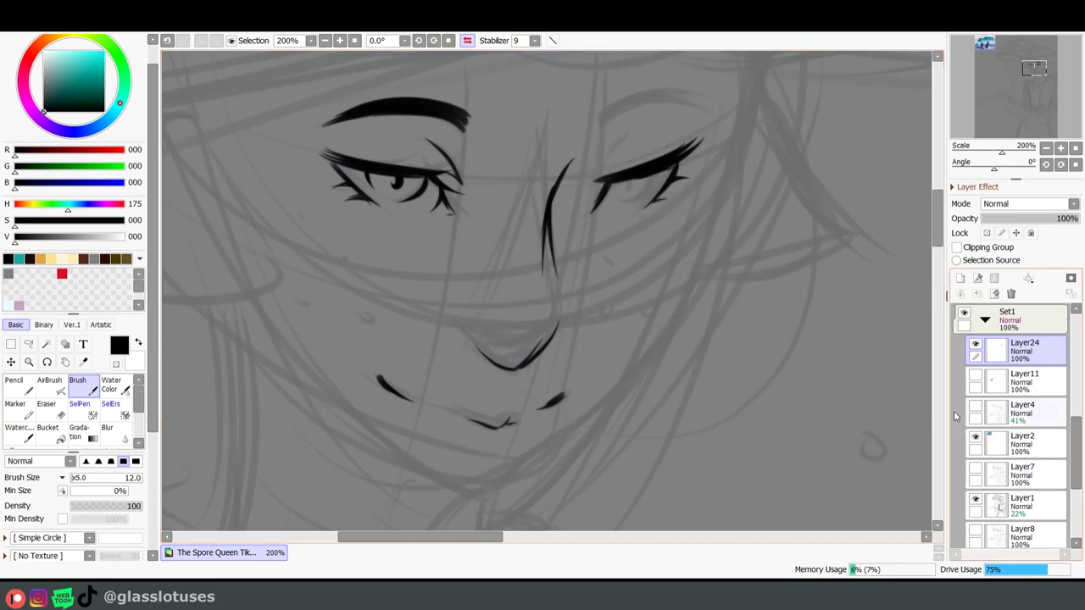
- Ink the second eye's lid crease and its arched eyebrow, redoing the brow stroke until it fits
{"action": "mouse_move", "coordinate": [595, 171]}
{"action": "left_mouse_down"}
{"action": "mouse_move", "coordinate": [631, 134]}
{"action": "mouse_move", "coordinate": [702, 108]}
{"action": "left_mouse_up"}
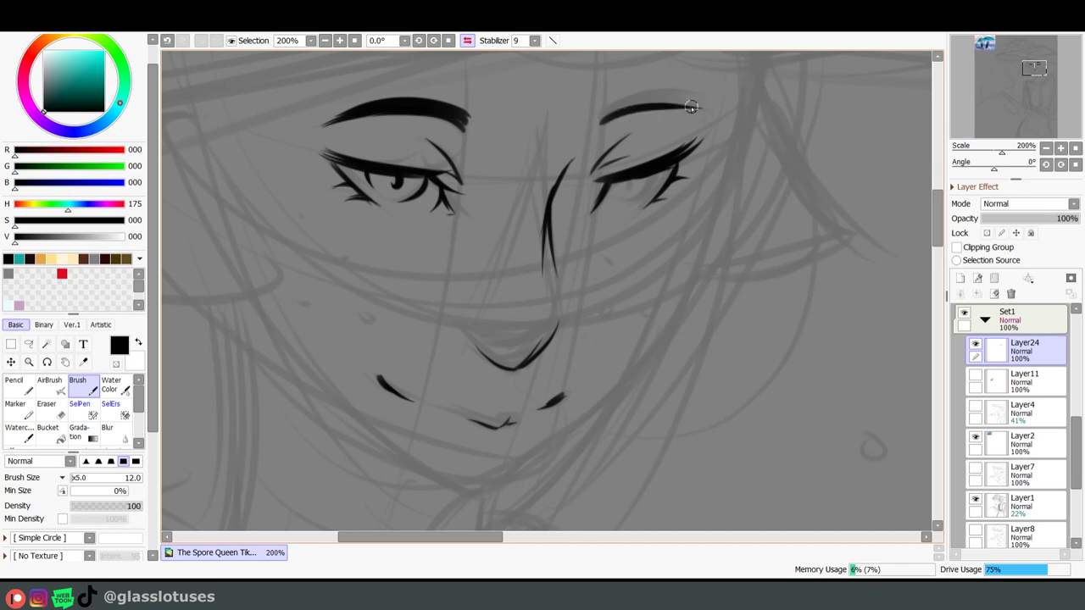
{"action": "left_click_drag", "start_coordinate": [601, 121], "coordinate": [730, 111]}
{"action": "key", "text": "ctrl+z"}
{"action": "mouse_move", "coordinate": [602, 120]}
{"action": "left_mouse_down"}
{"action": "mouse_move", "coordinate": [646, 105]}
{"action": "mouse_move", "coordinate": [703, 108]}
{"action": "left_mouse_up"}
{"action": "mouse_move", "coordinate": [603, 115]}
{"action": "left_mouse_down"}
{"action": "mouse_move", "coordinate": [654, 100]}
{"action": "mouse_move", "coordinate": [702, 108]}
{"action": "left_mouse_up"}
{"action": "key", "text": "ctrl+z"}
{"action": "key", "text": "ctrl+z"}
{"action": "left_click_drag", "start_coordinate": [600, 123], "coordinate": [722, 102]}
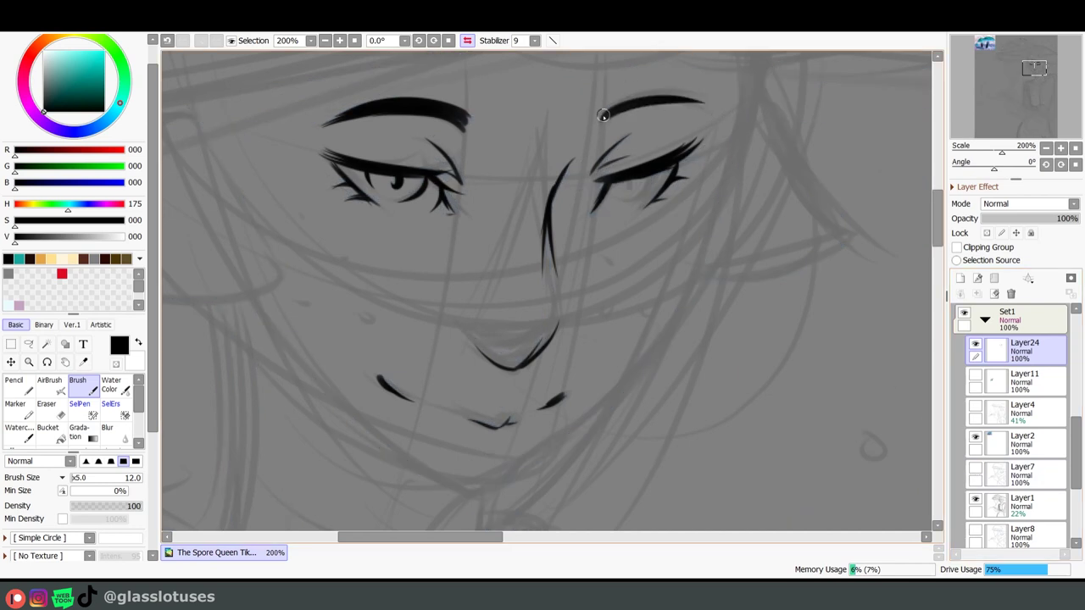
- Ink the iris and pupil of the second eye and check the unmirrored face against the Layer7 linework
{"action": "left_click_drag", "start_coordinate": [656, 172], "coordinate": [637, 198]}
{"action": "key", "text": "ctrl+z"}
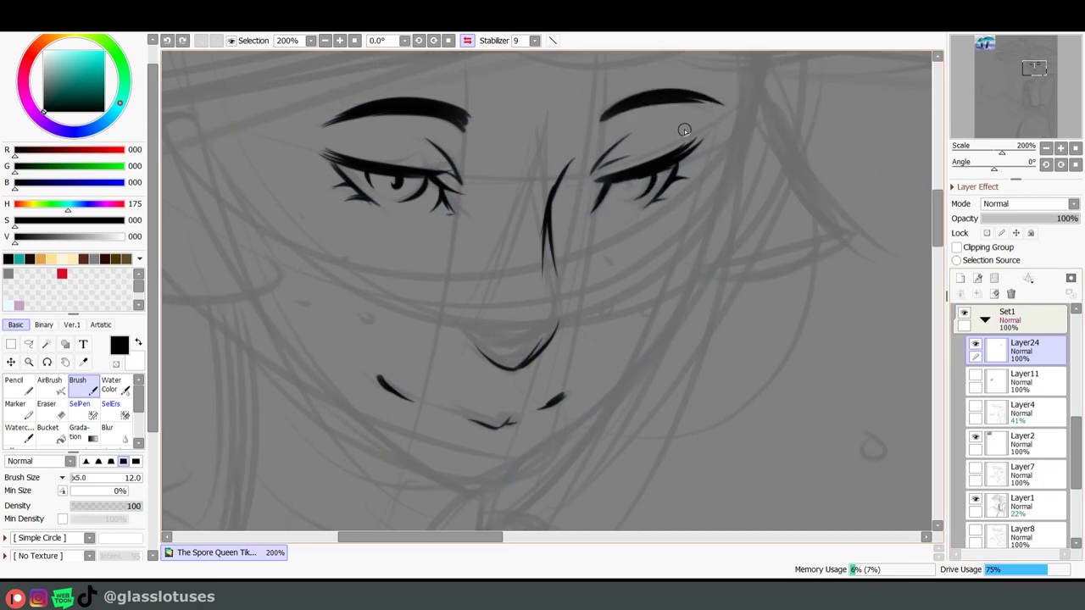
{"action": "key", "text": "h"}
{"action": "left_click_drag", "start_coordinate": [734, 432], "coordinate": [670, 408]}
{"action": "left_click", "coordinate": [975, 469]}
{"action": "left_click", "coordinate": [976, 469]}
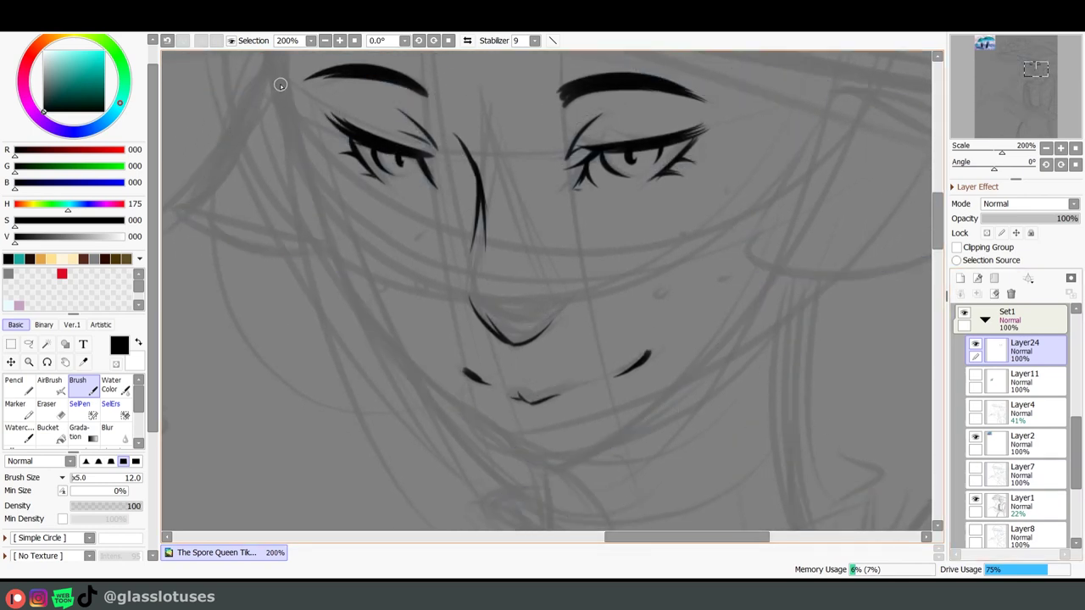
- Ink the face contour from the temple on the picture's left down along the cheek towards the chin
{"action": "left_click_drag", "start_coordinate": [282, 62], "coordinate": [317, 196]}
{"action": "left_click_drag", "start_coordinate": [307, 168], "coordinate": [331, 238]}
{"action": "key", "text": "ctrl+z"}
{"action": "left_click_drag", "start_coordinate": [310, 172], "coordinate": [346, 290]}
{"action": "mouse_move", "coordinate": [330, 249]}
{"action": "left_mouse_down"}
{"action": "mouse_move", "coordinate": [395, 317]}
{"action": "mouse_move", "coordinate": [387, 350]}
{"action": "left_mouse_up"}
{"action": "left_click_drag", "start_coordinate": [354, 299], "coordinate": [448, 389]}
{"action": "key", "text": "ctrl+z"}
{"action": "left_click_drag", "start_coordinate": [332, 255], "coordinate": [440, 398]}
{"action": "left_click_drag", "start_coordinate": [373, 336], "coordinate": [491, 436]}
- Ink the chin point and the start of the opposite jawline, checking against Layer7
{"action": "mouse_move", "coordinate": [445, 407]}
{"action": "left_mouse_down"}
{"action": "mouse_move", "coordinate": [542, 473]}
{"action": "mouse_move", "coordinate": [646, 433]}
{"action": "left_mouse_up"}
{"action": "key", "text": "h"}
{"action": "key", "text": "h"}
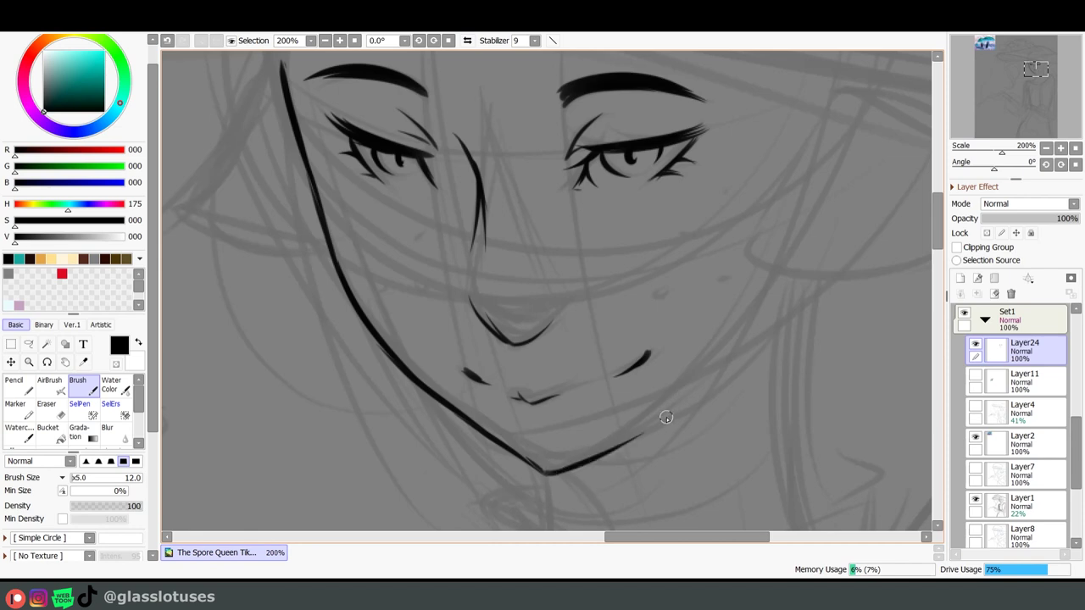
{"action": "left_click", "coordinate": [975, 468]}
{"action": "left_click", "coordinate": [975, 468]}
{"action": "left_click_drag", "start_coordinate": [570, 464], "coordinate": [679, 404]}
- Examine the inked face and compare it with the Layer7 linework
{"action": "left_click_drag", "start_coordinate": [535, 315], "coordinate": [686, 438]}
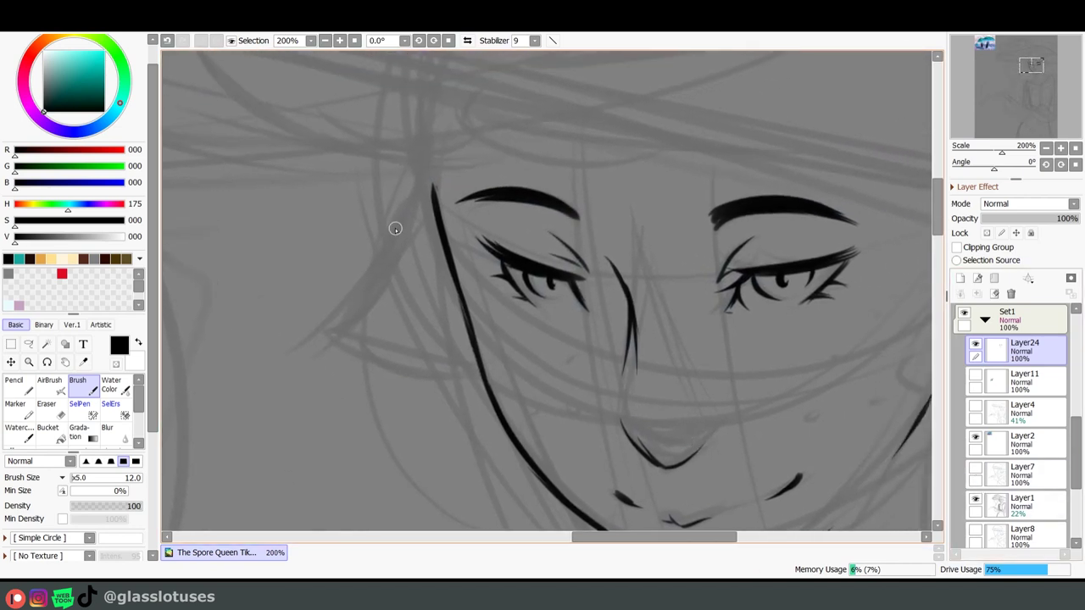
{"action": "left_click_drag", "start_coordinate": [538, 345], "coordinate": [473, 260]}
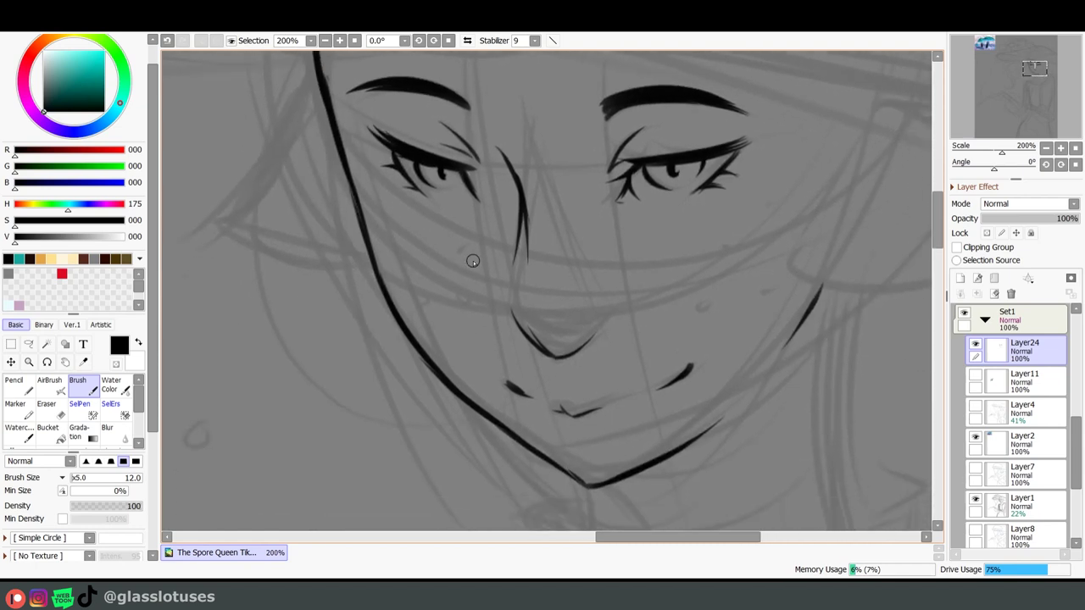
{"action": "mouse_move", "coordinate": [502, 298]}
{"action": "left_mouse_down"}
{"action": "mouse_move", "coordinate": [501, 330]}
{"action": "mouse_move", "coordinate": [495, 312]}
{"action": "left_mouse_up"}
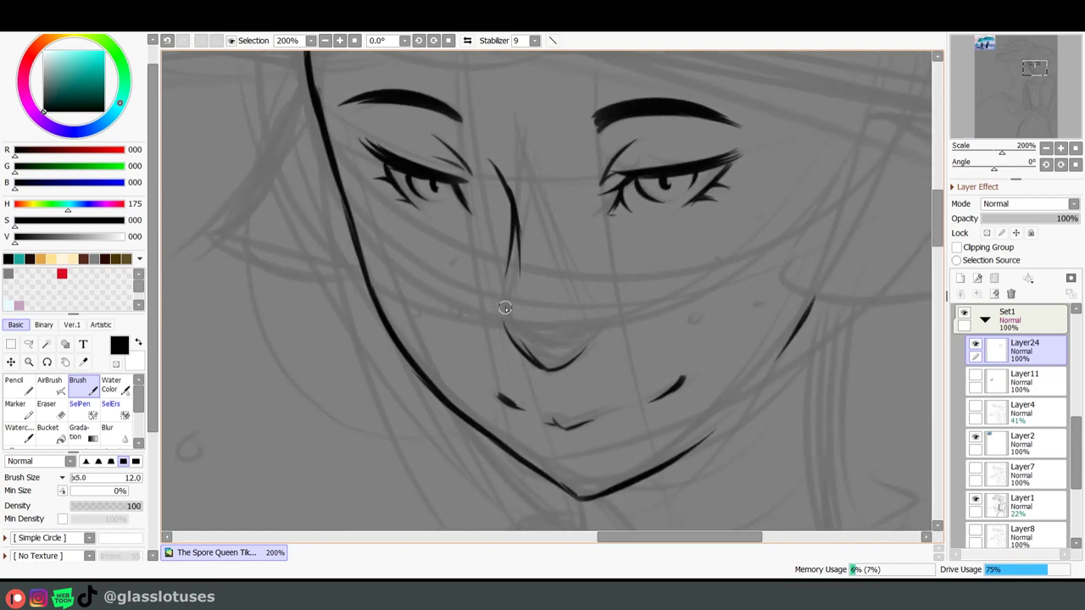
{"action": "left_click", "coordinate": [974, 467]}
{"action": "left_click", "coordinate": [974, 467]}
{"action": "left_click", "coordinate": [975, 467]}
{"action": "left_click", "coordinate": [975, 467]}
{"action": "key", "text": "e"}
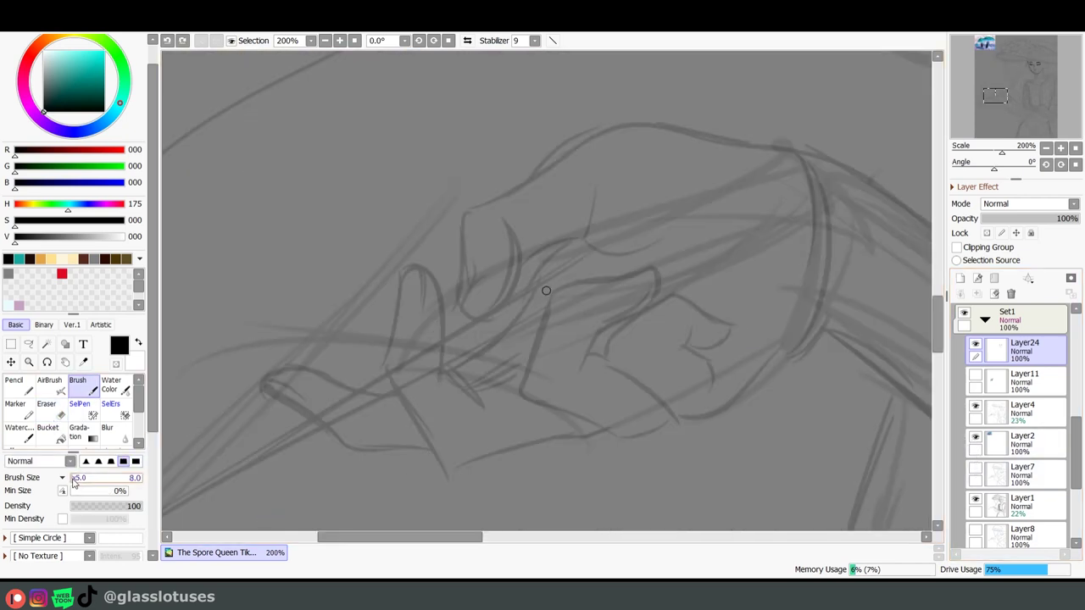
- Ink the back of the hand, the bent fingers and the raised finger over the Layer4 sketch at brush size 8
{"action": "mouse_move", "coordinate": [504, 281]}
{"action": "left_mouse_down"}
{"action": "mouse_move", "coordinate": [504, 207]}
{"action": "mouse_move", "coordinate": [583, 142]}
{"action": "mouse_move", "coordinate": [797, 151]}
{"action": "left_mouse_up"}
{"action": "mouse_move", "coordinate": [566, 409]}
{"action": "left_mouse_down"}
{"action": "mouse_move", "coordinate": [547, 293]}
{"action": "mouse_move", "coordinate": [657, 269]}
{"action": "mouse_move", "coordinate": [651, 298]}
{"action": "mouse_move", "coordinate": [584, 368]}
{"action": "left_mouse_up"}
{"action": "left_click_drag", "start_coordinate": [590, 351], "coordinate": [630, 376]}
{"action": "mouse_move", "coordinate": [386, 383]}
{"action": "left_mouse_down"}
{"action": "mouse_move", "coordinate": [402, 276]}
{"action": "mouse_move", "coordinate": [435, 294]}
{"action": "mouse_move", "coordinate": [439, 383]}
{"action": "left_mouse_up"}
{"action": "left_click_drag", "start_coordinate": [425, 273], "coordinate": [440, 294]}
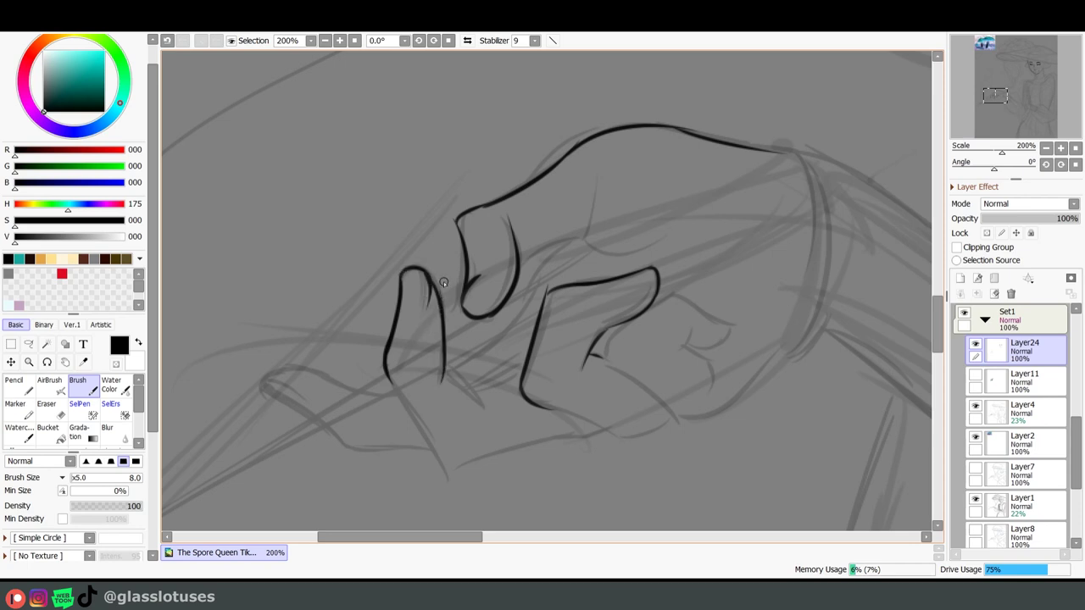
- Ink the lower edge of the hand from the raised finger's base to beneath the bent finger
{"action": "mouse_move", "coordinate": [445, 367]}
{"action": "left_mouse_down"}
{"action": "mouse_move", "coordinate": [480, 412]}
{"action": "mouse_move", "coordinate": [517, 389]}
{"action": "left_mouse_up"}
{"action": "key", "text": "ctrl+z"}
{"action": "mouse_move", "coordinate": [397, 393]}
{"action": "left_mouse_down"}
{"action": "mouse_move", "coordinate": [462, 467]}
{"action": "mouse_move", "coordinate": [598, 434]}
{"action": "left_mouse_up"}
{"action": "mouse_move", "coordinate": [543, 406]}
{"action": "left_mouse_down"}
{"action": "mouse_move", "coordinate": [632, 443]}
{"action": "mouse_move", "coordinate": [671, 419]}
{"action": "left_mouse_up"}
- Ink the folded finger with its inner creases and add the tip detail on the finger beside it
{"action": "left_click_drag", "start_coordinate": [660, 297], "coordinate": [687, 347]}
{"action": "left_click_drag", "start_coordinate": [604, 362], "coordinate": [657, 303]}
{"action": "left_click_drag", "start_coordinate": [614, 331], "coordinate": [669, 409]}
{"action": "left_click_drag", "start_coordinate": [653, 274], "coordinate": [625, 312]}
{"action": "key", "text": "ctrl+z"}
{"action": "key", "text": "ctrl+z"}
{"action": "left_click_drag", "start_coordinate": [655, 272], "coordinate": [633, 288]}
{"action": "mouse_move", "coordinate": [694, 329]}
{"action": "left_mouse_down"}
{"action": "mouse_move", "coordinate": [681, 351]}
{"action": "mouse_move", "coordinate": [709, 392]}
{"action": "left_mouse_up"}
{"action": "key", "text": "ctrl+z"}
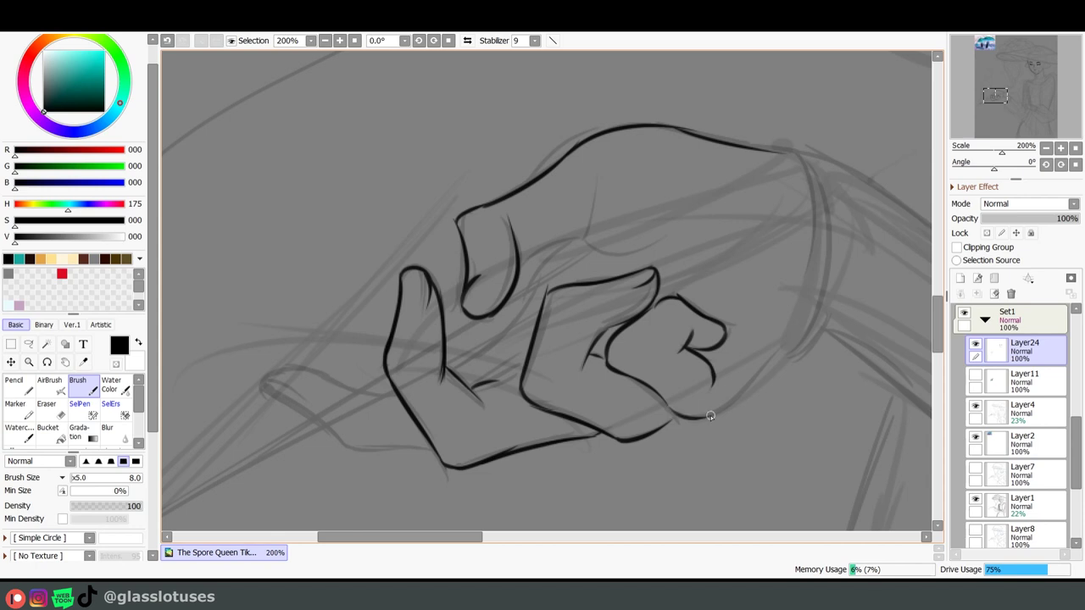
- Ink the heel of the hand up to the wrist and the curved crease lines across the palm
{"action": "mouse_move", "coordinate": [747, 389]}
{"action": "left_mouse_down"}
{"action": "mouse_move", "coordinate": [799, 334]}
{"action": "mouse_move", "coordinate": [804, 342]}
{"action": "mouse_move", "coordinate": [767, 369]}
{"action": "left_mouse_up"}
{"action": "key", "text": "ctrl+z"}
{"action": "left_click", "coordinate": [60, 413]}
{"action": "left_click", "coordinate": [82, 387]}
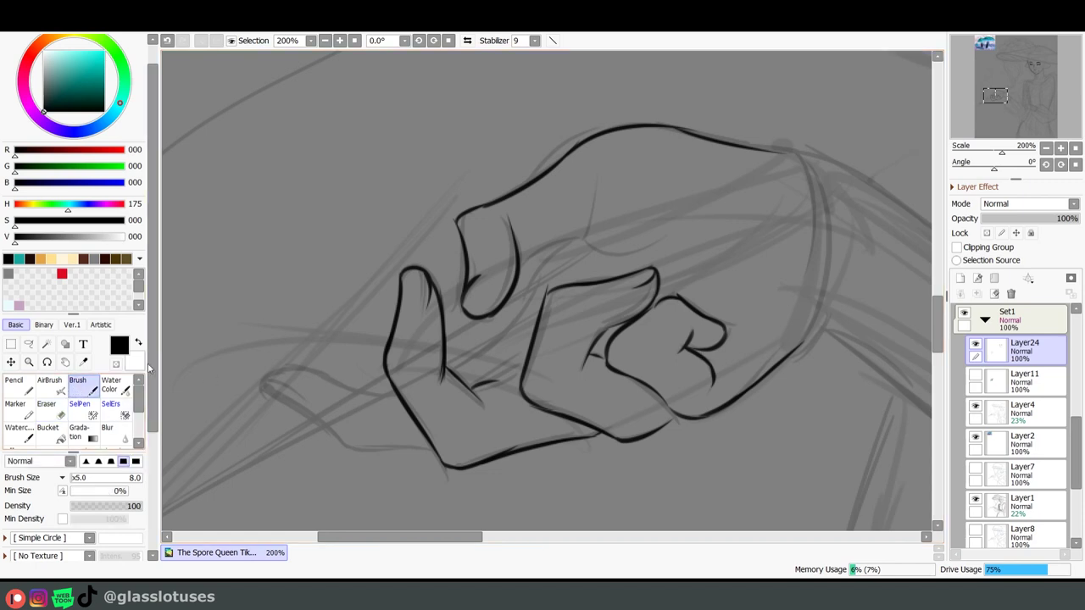
{"action": "left_click_drag", "start_coordinate": [521, 261], "coordinate": [663, 232]}
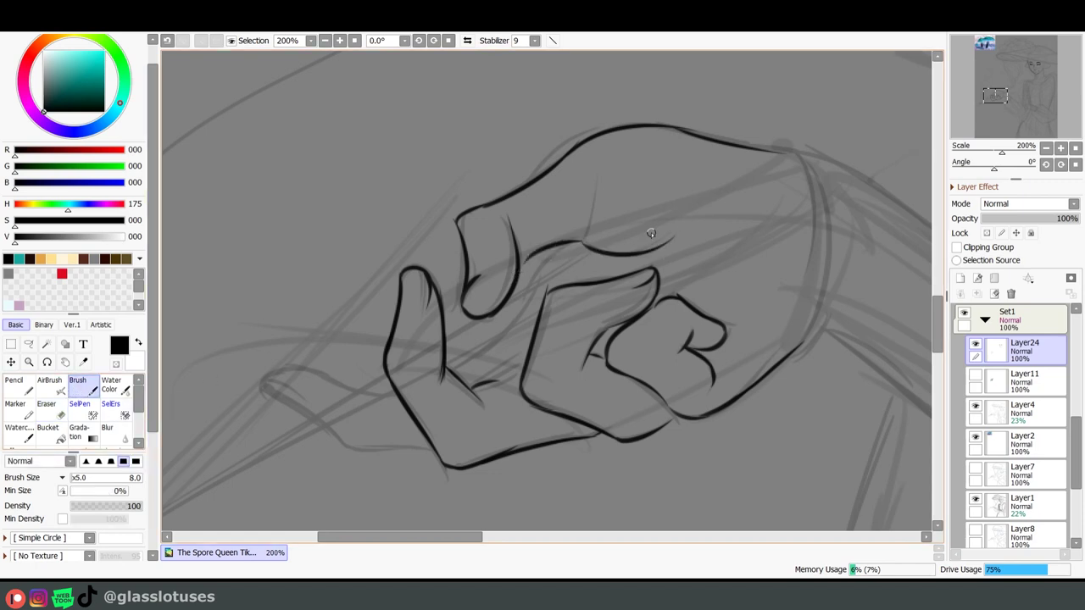
- Ink the extended finger and tidy its tip with the Eraser
{"action": "mouse_move", "coordinate": [263, 381]}
{"action": "left_mouse_down"}
{"action": "mouse_move", "coordinate": [315, 375]}
{"action": "mouse_move", "coordinate": [348, 385]}
{"action": "left_mouse_up"}
{"action": "key", "text": "h"}
{"action": "mouse_move", "coordinate": [653, 449]}
{"action": "left_mouse_down"}
{"action": "mouse_move", "coordinate": [725, 450]}
{"action": "mouse_move", "coordinate": [835, 383]}
{"action": "mouse_move", "coordinate": [822, 399]}
{"action": "left_mouse_up"}
{"action": "key", "text": "e"}
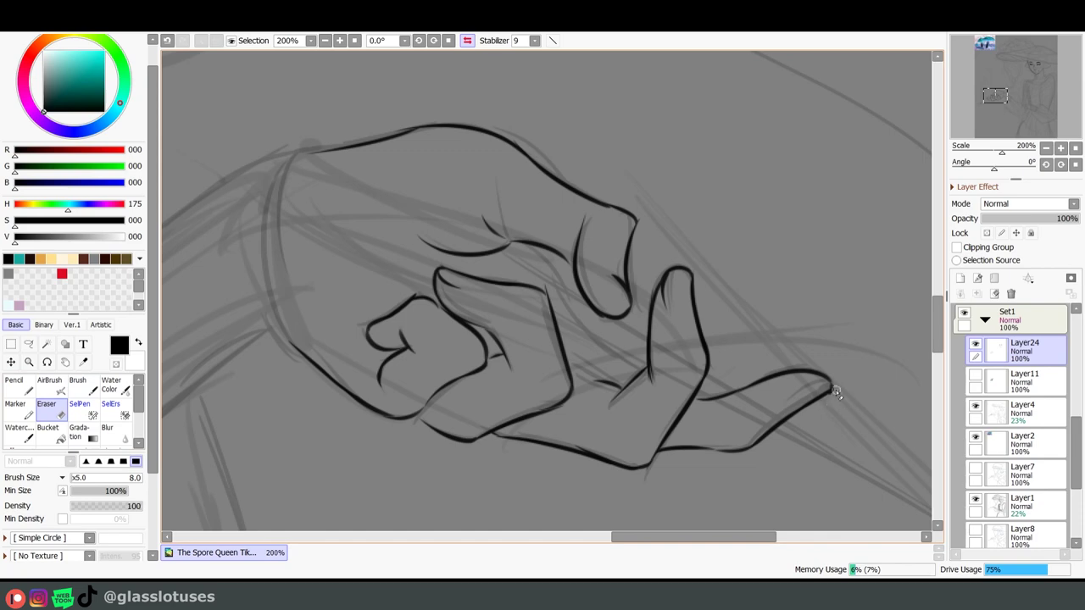
{"action": "key", "text": "b"}
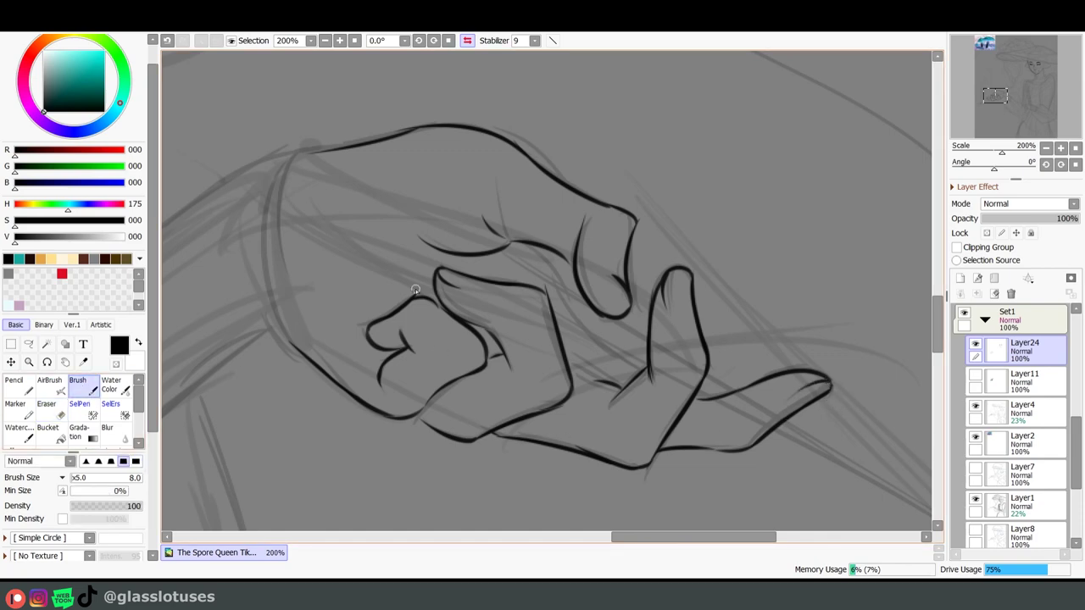
{"action": "scroll", "coordinate": [440, 349], "scroll_direction": "down", "scroll_amount": 5}
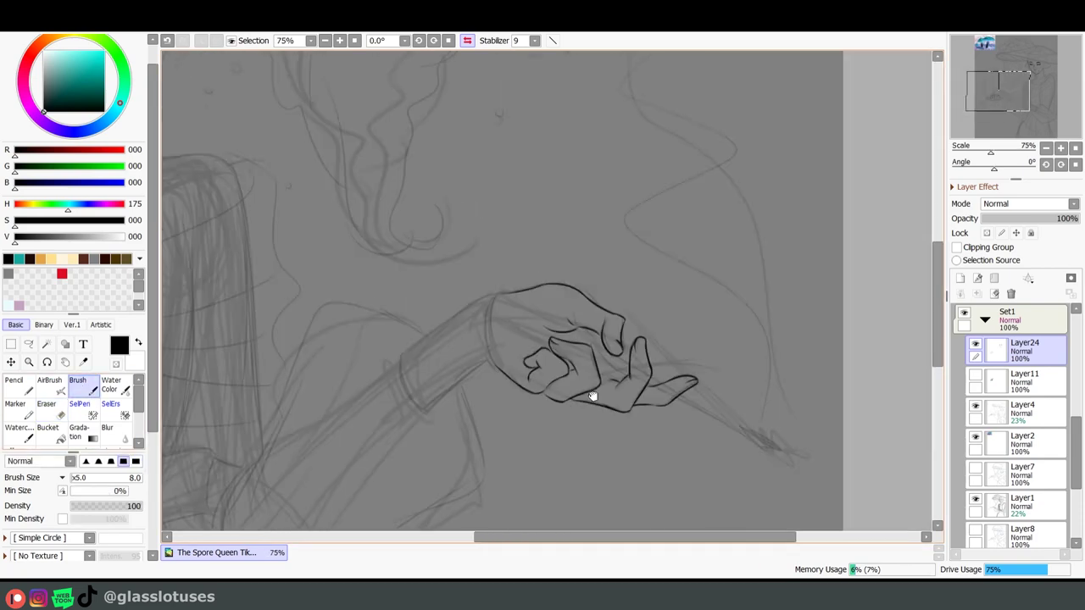
{"action": "left_click_drag", "start_coordinate": [469, 410], "coordinate": [1019, 480]}
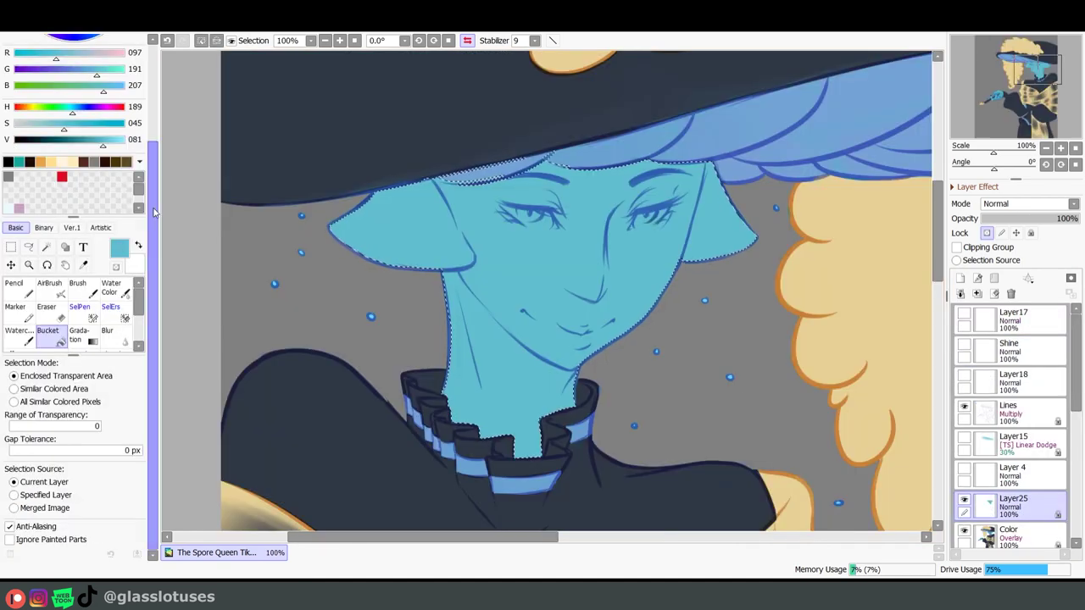
- Brush a darker teal shadow across the upper face and ears on Layer25 at size 124 and density 74, and resample the skin colour
{"action": "key", "text": "b"}
{"action": "left_click_drag", "start_coordinate": [71, 84], "coordinate": [84, 88]}
{"action": "left_click", "coordinate": [110, 130]}
{"action": "left_click", "coordinate": [127, 506]}
{"action": "left_click_drag", "start_coordinate": [133, 521], "coordinate": [124, 522]}
{"action": "left_click_drag", "start_coordinate": [80, 491], "coordinate": [88, 495]}
{"action": "mouse_move", "coordinate": [385, 173]}
{"action": "left_mouse_down"}
{"action": "mouse_move", "coordinate": [611, 178]}
{"action": "mouse_move", "coordinate": [352, 169]}
{"action": "mouse_move", "coordinate": [746, 179]}
{"action": "mouse_move", "coordinate": [351, 191]}
{"action": "mouse_move", "coordinate": [726, 140]}
{"action": "left_mouse_up"}
{"action": "right_click", "coordinate": [488, 273]}
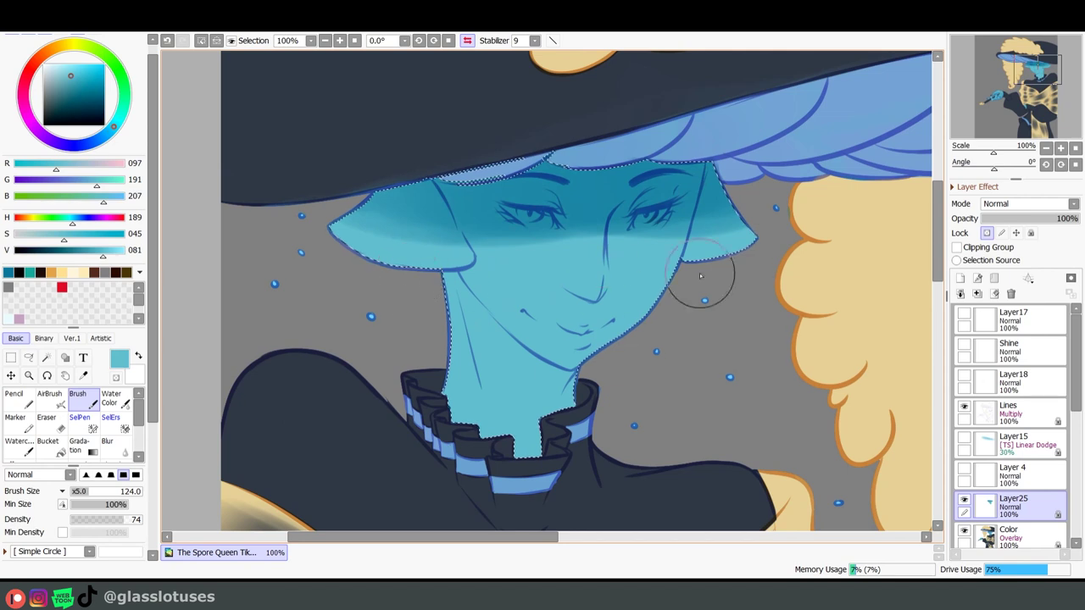
- Brush a deeper blue, RGB 28, 116, 166, over the shadow across the forehead, eyes and upper ears
{"action": "left_click_drag", "start_coordinate": [699, 273], "coordinate": [538, 296]}
{"action": "right_click", "coordinate": [510, 233]}
{"action": "left_click_drag", "start_coordinate": [510, 232], "coordinate": [204, 172]}
{"action": "left_click", "coordinate": [106, 136]}
{"action": "mouse_move", "coordinate": [373, 190]}
{"action": "left_mouse_down"}
{"action": "mouse_move", "coordinate": [704, 199]}
{"action": "mouse_move", "coordinate": [373, 195]}
{"action": "left_mouse_up"}
- Shade the lips in the same blue with the Brush at size 24
{"action": "left_click_drag", "start_coordinate": [89, 492], "coordinate": [75, 493]}
{"action": "left_click_drag", "start_coordinate": [540, 322], "coordinate": [584, 331]}
{"action": "left_click_drag", "start_coordinate": [566, 336], "coordinate": [588, 339]}
{"action": "left_click_drag", "start_coordinate": [527, 315], "coordinate": [591, 333]}
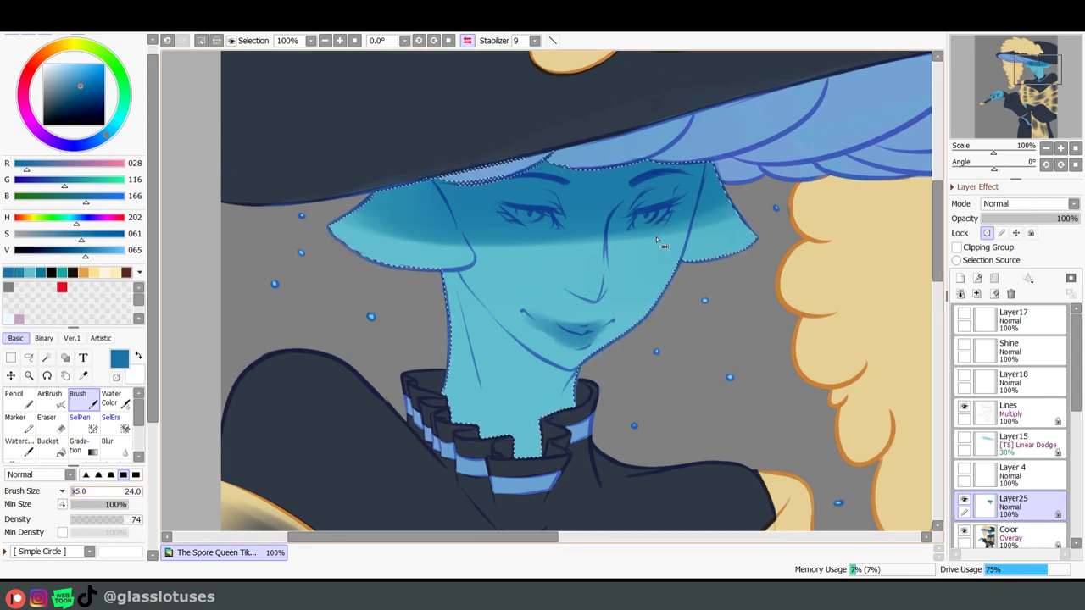
- Extend the blue shadow down the side of the nose and blend the face shading with Water Color, up to size 80
{"action": "scroll", "coordinate": [592, 333], "scroll_direction": "up", "scroll_amount": 2}
{"action": "mouse_move", "coordinate": [490, 314]}
{"action": "left_mouse_down"}
{"action": "mouse_move", "coordinate": [412, 231]}
{"action": "mouse_move", "coordinate": [426, 232]}
{"action": "mouse_move", "coordinate": [489, 352]}
{"action": "mouse_move", "coordinate": [484, 271]}
{"action": "mouse_move", "coordinate": [557, 341]}
{"action": "mouse_move", "coordinate": [483, 296]}
{"action": "mouse_move", "coordinate": [514, 276]}
{"action": "left_mouse_up"}
{"action": "left_click", "coordinate": [82, 492]}
{"action": "left_click", "coordinate": [110, 400]}
{"action": "left_click_drag", "start_coordinate": [82, 491], "coordinate": [76, 492]}
{"action": "left_click_drag", "start_coordinate": [437, 278], "coordinate": [479, 378]}
{"action": "left_click", "coordinate": [85, 492]}
{"action": "mouse_move", "coordinate": [407, 259]}
{"action": "left_mouse_down"}
{"action": "mouse_move", "coordinate": [297, 260]}
{"action": "mouse_move", "coordinate": [386, 235]}
{"action": "left_mouse_up"}
{"action": "mouse_move", "coordinate": [647, 272]}
{"action": "left_mouse_down"}
{"action": "mouse_move", "coordinate": [594, 259]}
{"action": "mouse_move", "coordinate": [695, 249]}
{"action": "left_mouse_up"}
{"action": "left_click_drag", "start_coordinate": [763, 227], "coordinate": [818, 194]}
{"action": "left_click_drag", "start_coordinate": [644, 306], "coordinate": [755, 324]}
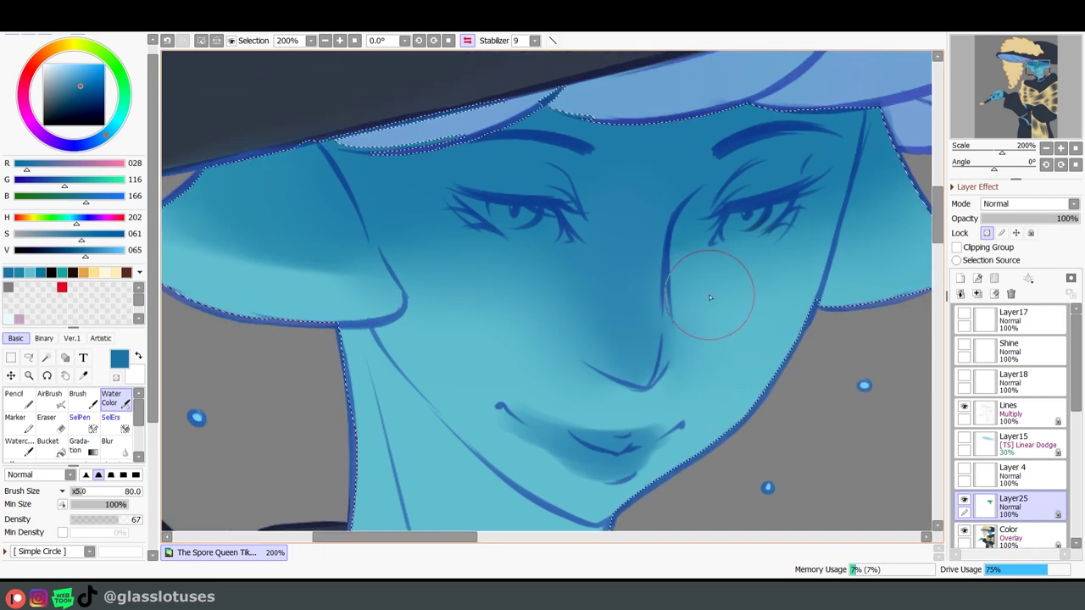
- Paint sampled skin colour along the edge of the upper lip and blend it with Water Color at size 20
{"action": "mouse_move", "coordinate": [719, 412]}
{"action": "left_mouse_down"}
{"action": "mouse_move", "coordinate": [707, 370]}
{"action": "mouse_move", "coordinate": [695, 368]}
{"action": "left_mouse_up"}
{"action": "left_click", "coordinate": [82, 399]}
{"action": "right_click", "coordinate": [356, 373]}
{"action": "left_click", "coordinate": [77, 494]}
{"action": "left_click_drag", "start_coordinate": [485, 378], "coordinate": [545, 423]}
{"action": "left_click", "coordinate": [112, 400]}
{"action": "left_click", "coordinate": [82, 495]}
{"action": "left_click_drag", "start_coordinate": [82, 500], "coordinate": [74, 497]}
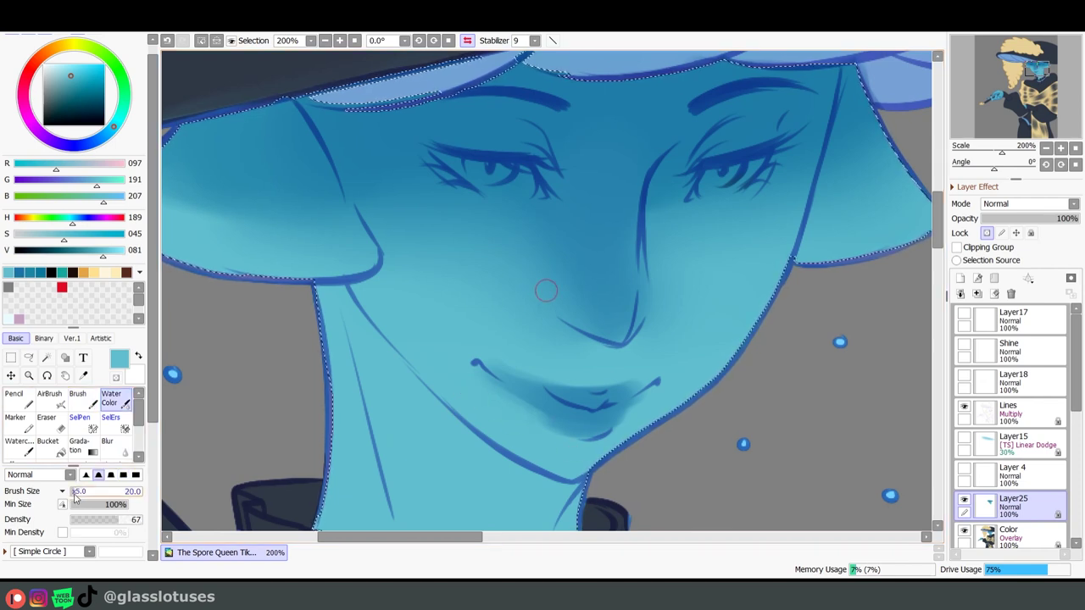
{"action": "left_click_drag", "start_coordinate": [525, 411], "coordinate": [504, 388]}
- Define the lips with dark blue RGB 0, 85, 132 using the Brush at size 16, and resample the skin colour
{"action": "left_click", "coordinate": [80, 399]}
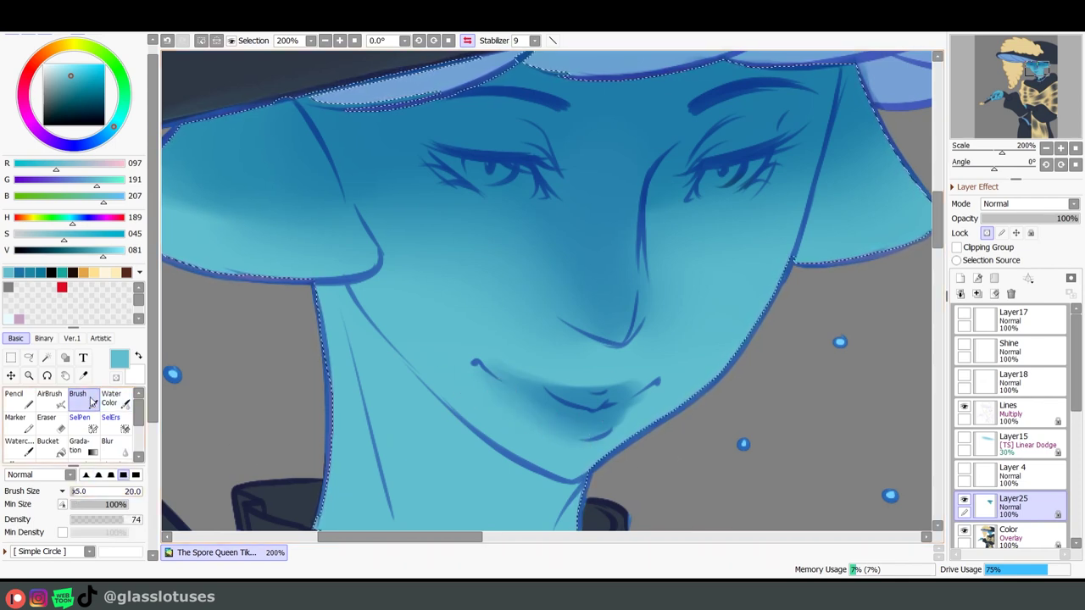
{"action": "right_click", "coordinate": [484, 378]}
{"action": "left_click", "coordinate": [87, 94]}
{"action": "left_click", "coordinate": [75, 492]}
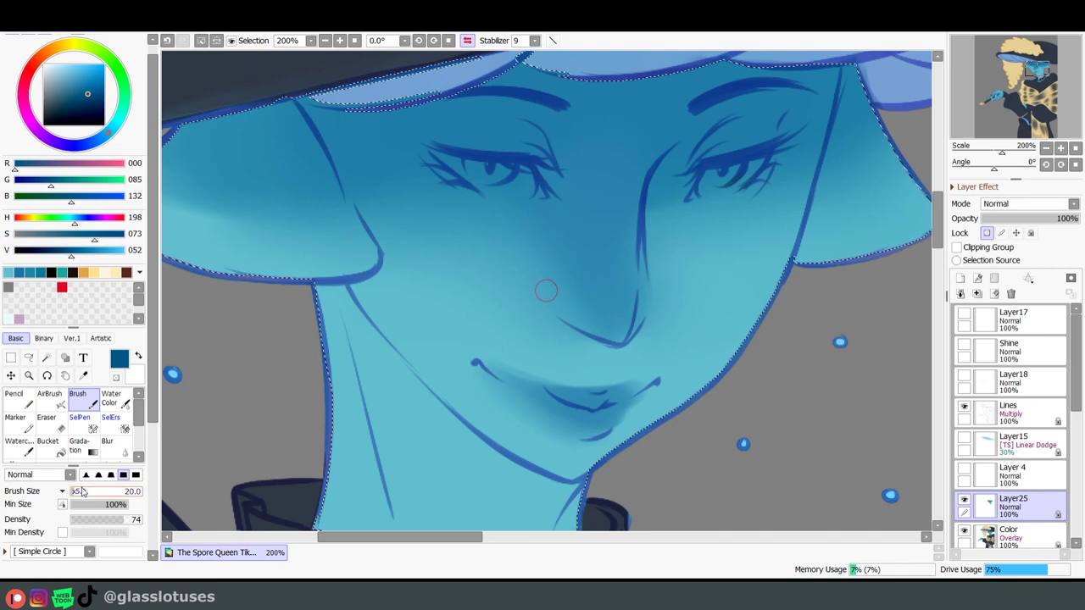
{"action": "left_click", "coordinate": [73, 491]}
{"action": "mouse_move", "coordinate": [597, 400]}
{"action": "left_mouse_down"}
{"action": "mouse_move", "coordinate": [636, 390]}
{"action": "mouse_move", "coordinate": [551, 393]}
{"action": "left_mouse_up"}
{"action": "mouse_move", "coordinate": [499, 370]}
{"action": "left_mouse_down"}
{"action": "mouse_move", "coordinate": [544, 387]}
{"action": "mouse_move", "coordinate": [577, 376]}
{"action": "mouse_move", "coordinate": [535, 371]}
{"action": "mouse_move", "coordinate": [571, 379]}
{"action": "mouse_move", "coordinate": [544, 371]}
{"action": "mouse_move", "coordinate": [556, 364]}
{"action": "mouse_move", "coordinate": [539, 365]}
{"action": "mouse_move", "coordinate": [597, 384]}
{"action": "left_mouse_up"}
{"action": "right_click", "coordinate": [521, 360]}
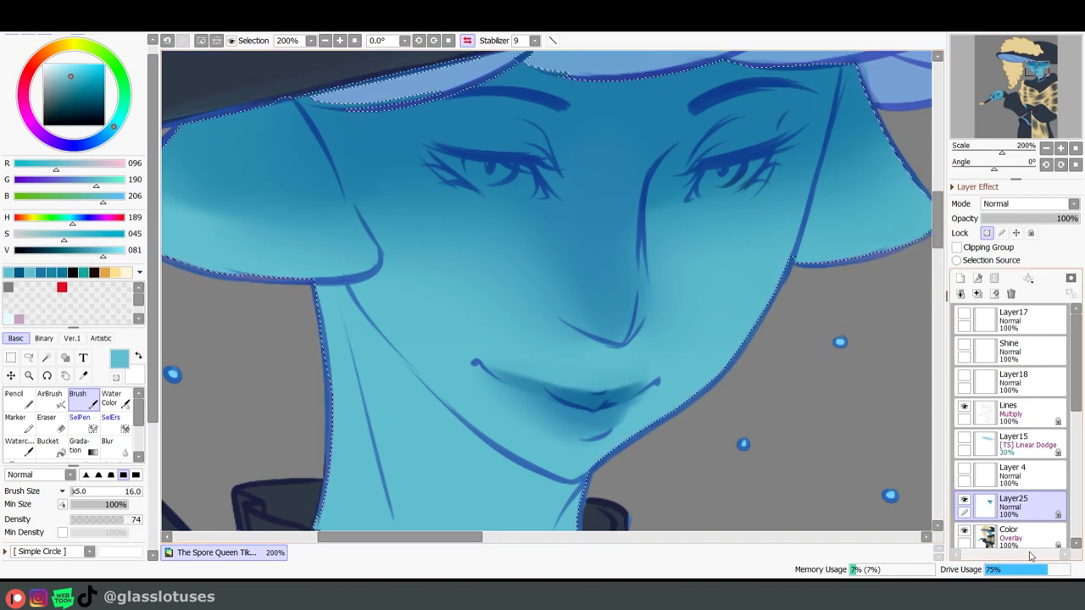
- Switch the Brush to the transparent colour, keeping Layer25 as the active layer
{"action": "left_click", "coordinate": [1031, 536]}
{"action": "left_click", "coordinate": [117, 376]}
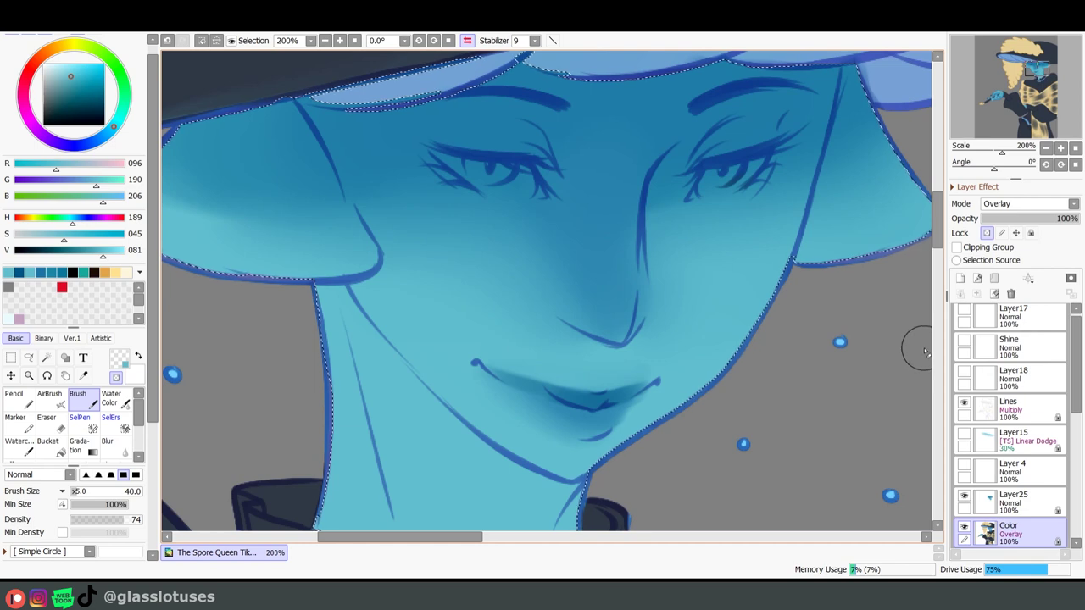
{"action": "key", "text": "ctrl+z"}
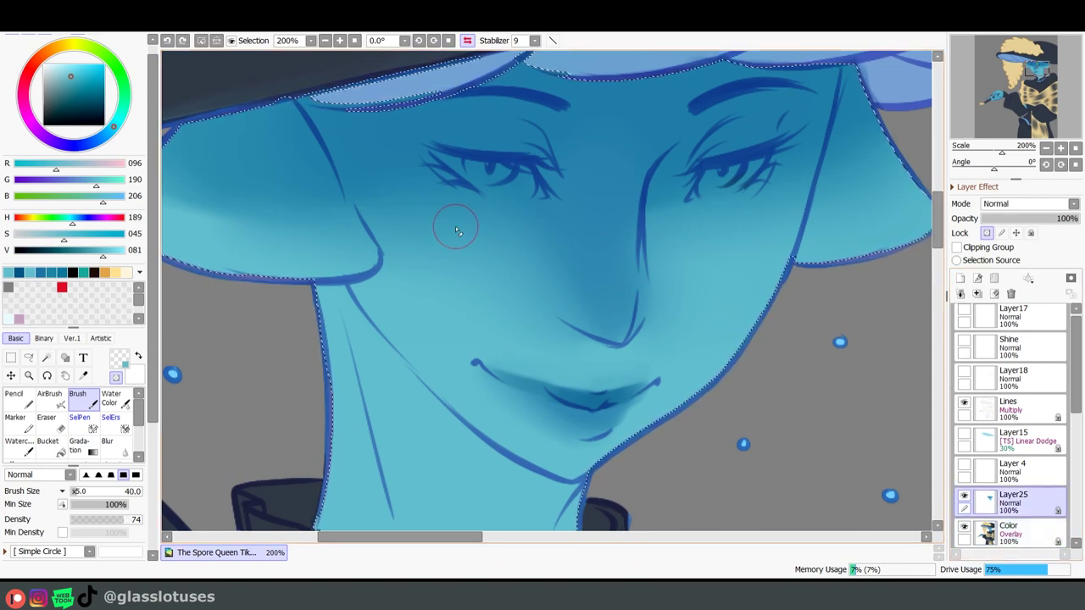
{"action": "mouse_move", "coordinate": [481, 263]}
{"action": "left_mouse_down"}
{"action": "mouse_move", "coordinate": [430, 232]}
{"action": "mouse_move", "coordinate": [498, 277]}
{"action": "mouse_move", "coordinate": [483, 330]}
{"action": "left_mouse_up"}
{"action": "left_click_drag", "start_coordinate": [447, 234], "coordinate": [534, 251]}
{"action": "key", "text": "ctrl+z"}
{"action": "key", "text": "ctrl+z"}
{"action": "key", "text": "ctrl+z"}
{"action": "key", "text": "ctrl+z"}
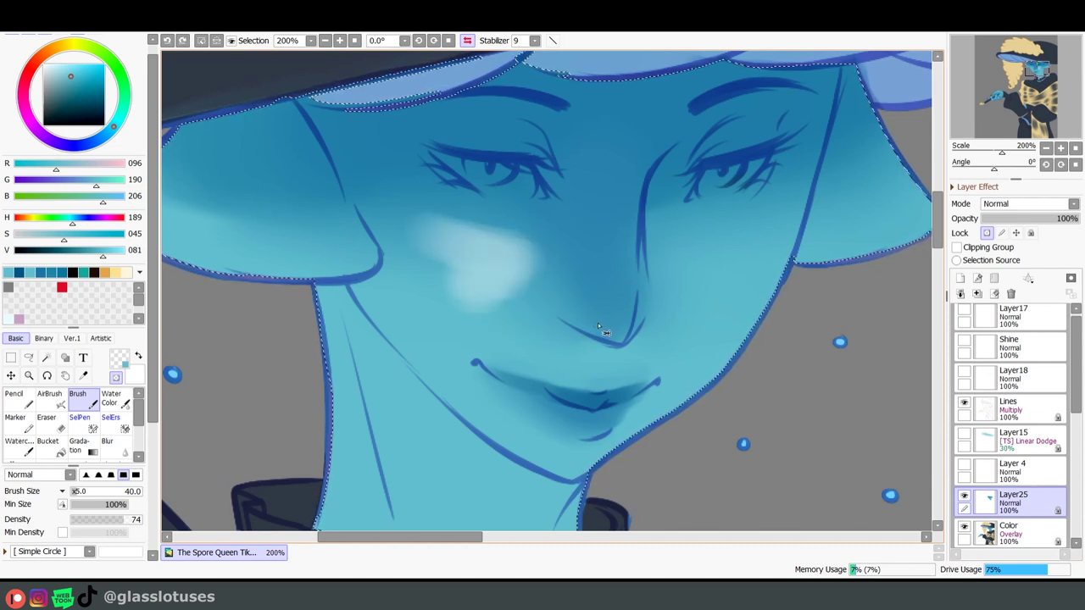
{"action": "key", "text": "ctrl+z"}
{"action": "left_click", "coordinate": [987, 233]}
{"action": "mouse_move", "coordinate": [453, 241]}
{"action": "left_mouse_down"}
{"action": "mouse_move", "coordinate": [516, 261]}
{"action": "mouse_move", "coordinate": [420, 227]}
{"action": "left_mouse_up"}
{"action": "key", "text": "ctrl+z"}
{"action": "left_click_drag", "start_coordinate": [138, 411], "coordinate": [138, 419]}
{"action": "mouse_move", "coordinate": [623, 256]}
{"action": "left_mouse_down"}
{"action": "mouse_move", "coordinate": [617, 316]}
{"action": "mouse_move", "coordinate": [600, 244]}
{"action": "mouse_move", "coordinate": [634, 254]}
{"action": "mouse_move", "coordinate": [629, 280]}
{"action": "left_mouse_up"}
{"action": "key", "text": "ctrl+z"}
{"action": "key", "text": "ctrl+z"}
{"action": "key", "text": "ctrl+z"}
{"action": "key", "text": "ctrl+z"}
{"action": "key", "text": "ctrl+z"}
{"action": "key", "text": "ctrl+z"}
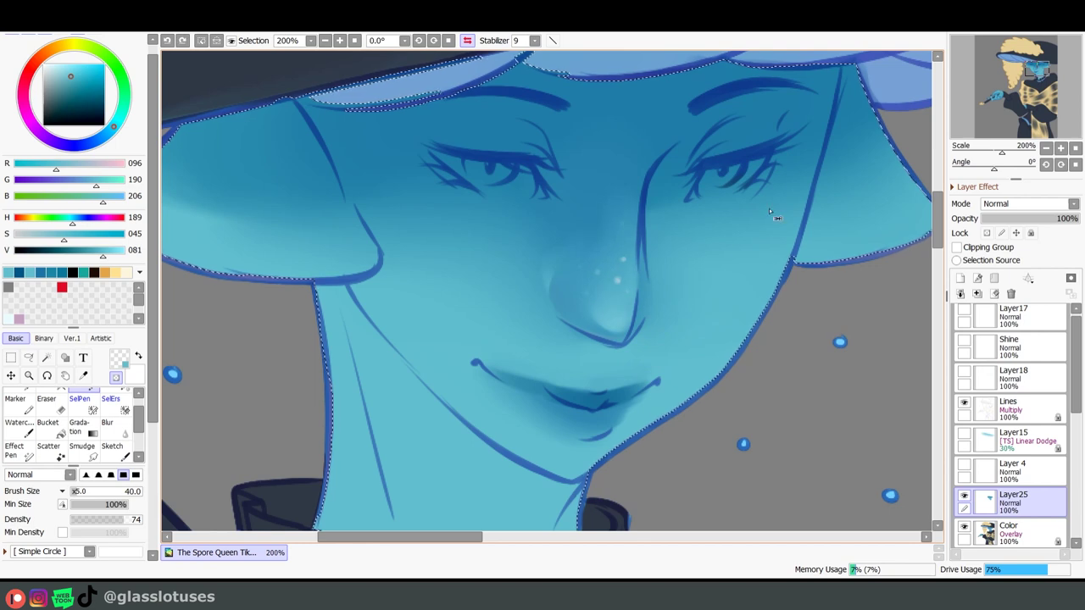
{"action": "left_click_drag", "start_coordinate": [621, 281], "coordinate": [612, 298]}
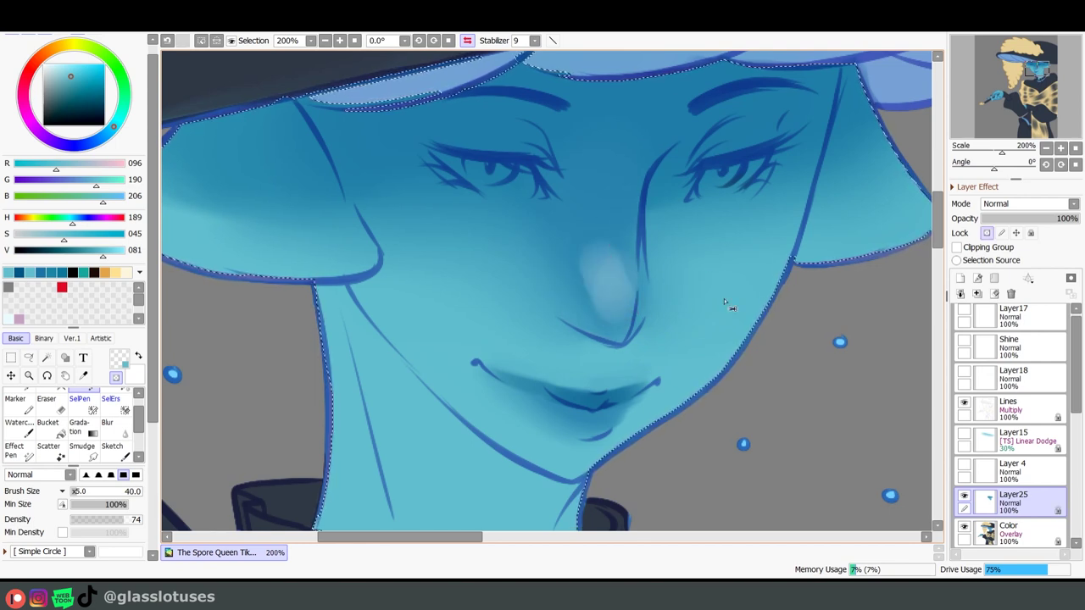
{"action": "key", "text": "ctrl+z"}
{"action": "left_click_drag", "start_coordinate": [697, 156], "coordinate": [773, 128]}
{"action": "key", "text": "ctrl+z"}
- Unlock Layer25's opacity and erase over both upper eyelids with the small transparent Brush to reveal the highlights beneath
{"action": "left_click", "coordinate": [987, 233]}
{"action": "left_click", "coordinate": [71, 493]}
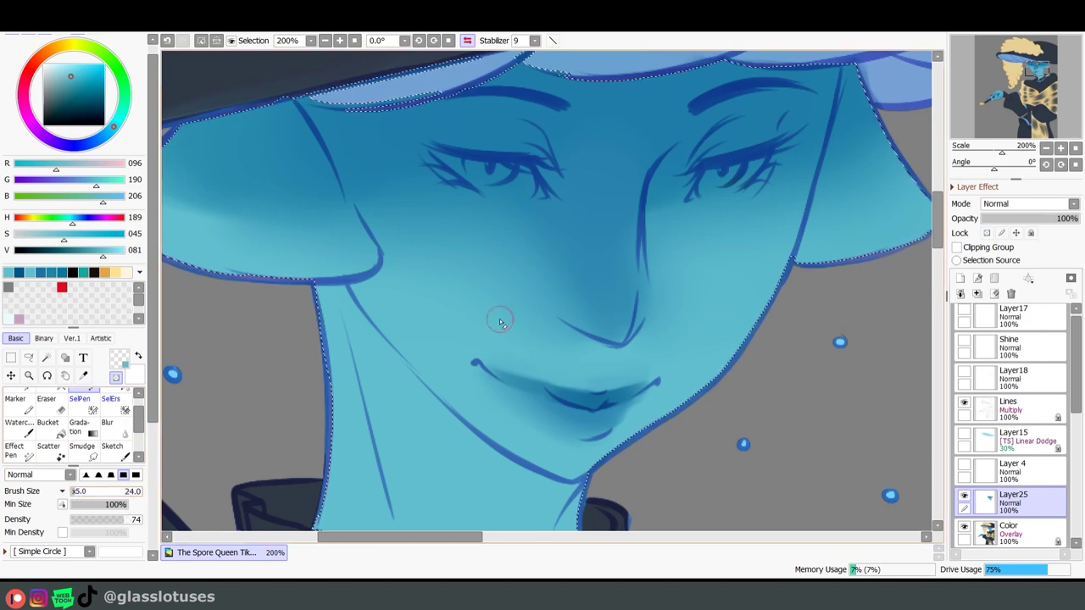
{"action": "left_click_drag", "start_coordinate": [461, 138], "coordinate": [543, 160]}
{"action": "key", "text": "ctrl+z"}
{"action": "left_click_drag", "start_coordinate": [79, 493], "coordinate": [75, 493]}
{"action": "left_click", "coordinate": [78, 491]}
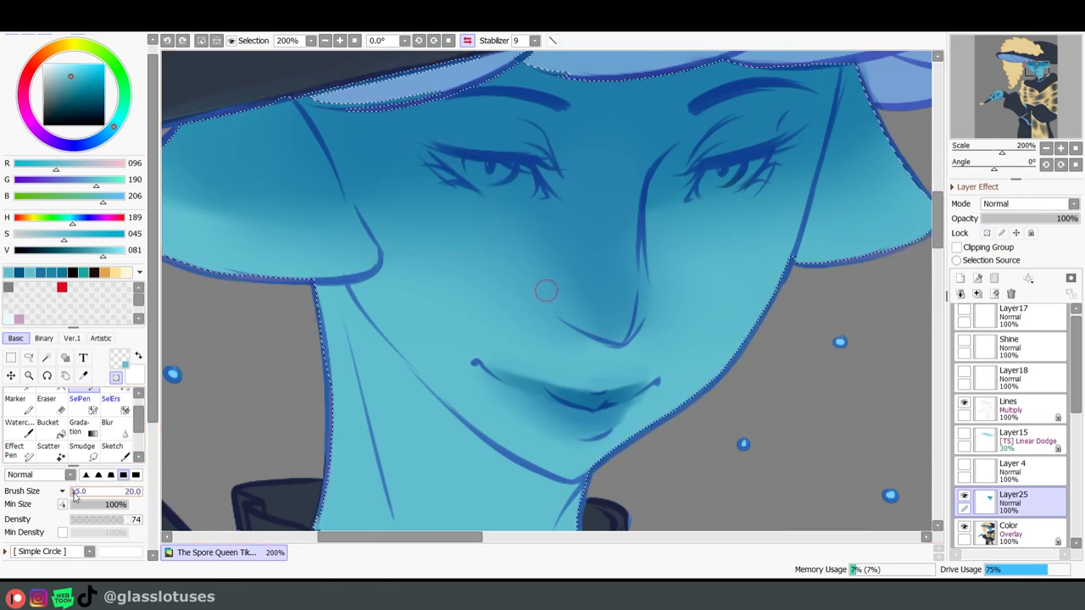
{"action": "left_click_drag", "start_coordinate": [445, 151], "coordinate": [540, 136]}
{"action": "left_click_drag", "start_coordinate": [434, 127], "coordinate": [542, 130]}
{"action": "mouse_move", "coordinate": [708, 143]}
{"action": "left_mouse_down"}
{"action": "mouse_move", "coordinate": [776, 121]}
{"action": "mouse_move", "coordinate": [761, 126]}
{"action": "mouse_move", "coordinate": [778, 100]}
{"action": "left_mouse_up"}
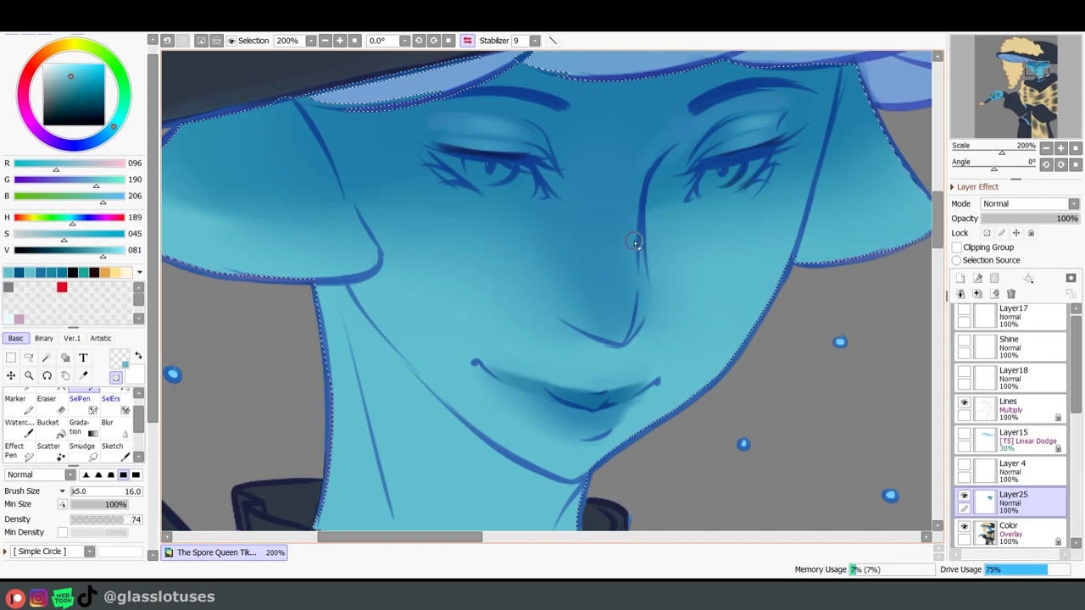
- Erase Layer25 over the pointed ear beside the near cheek with the transparent Brush at size 64 to reveal its shading
{"action": "left_click_drag", "start_coordinate": [418, 337], "coordinate": [497, 364]}
{"action": "left_click_drag", "start_coordinate": [75, 493], "coordinate": [82, 494]}
{"action": "mouse_move", "coordinate": [254, 230]}
{"action": "left_mouse_down"}
{"action": "mouse_move", "coordinate": [356, 237]}
{"action": "mouse_move", "coordinate": [262, 243]}
{"action": "mouse_move", "coordinate": [333, 230]}
{"action": "mouse_move", "coordinate": [375, 286]}
{"action": "mouse_move", "coordinate": [363, 194]}
{"action": "mouse_move", "coordinate": [399, 262]}
{"action": "left_mouse_up"}
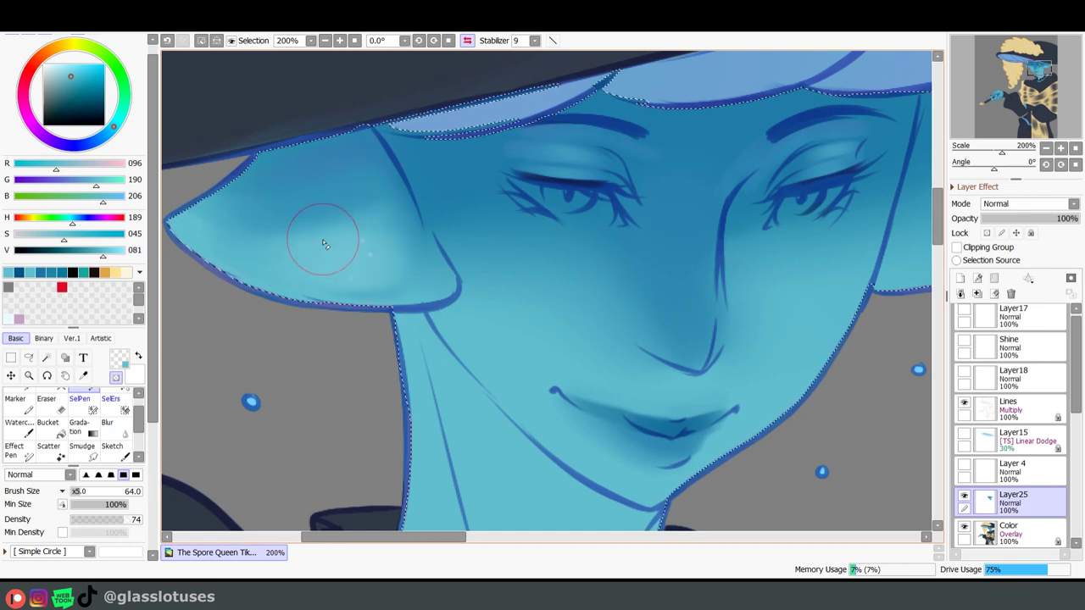
{"action": "mouse_move", "coordinate": [601, 368]}
{"action": "left_mouse_down"}
{"action": "mouse_move", "coordinate": [506, 331]}
{"action": "mouse_move", "coordinate": [533, 342]}
{"action": "left_mouse_up"}
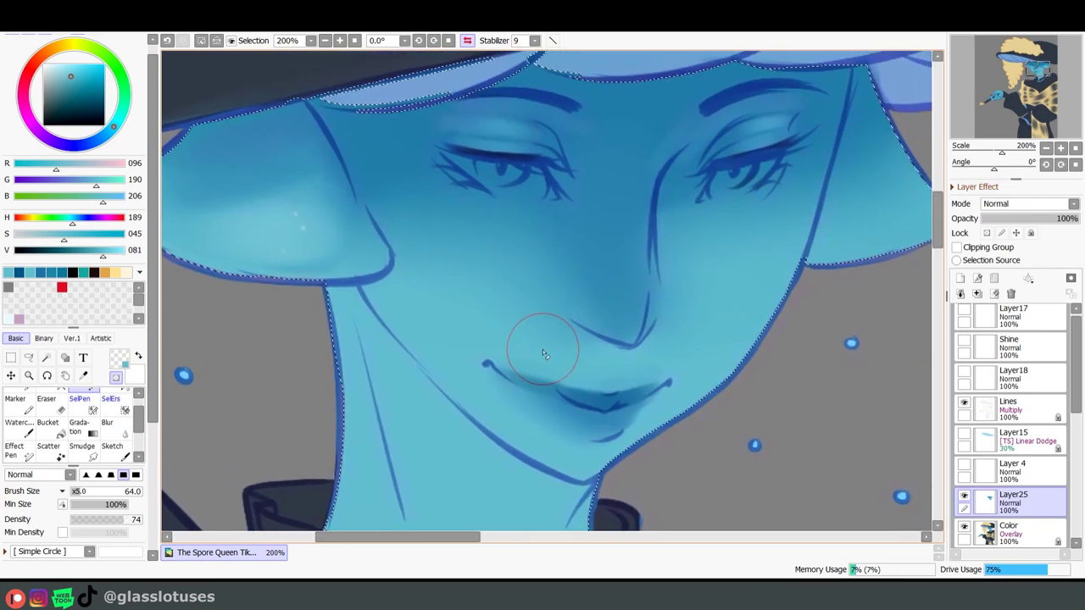
- Reveal the lower lip's highlight and the neck shadow beneath the jaw with the transparent Brush, reducing it to size 24
{"action": "left_click", "coordinate": [76, 492]}
{"action": "mouse_move", "coordinate": [621, 417]}
{"action": "left_mouse_down"}
{"action": "mouse_move", "coordinate": [559, 418]}
{"action": "mouse_move", "coordinate": [569, 419]}
{"action": "left_mouse_up"}
{"action": "key", "text": "ctrl+z"}
{"action": "left_click", "coordinate": [73, 494]}
{"action": "left_click", "coordinate": [75, 494]}
{"action": "mouse_move", "coordinate": [453, 458]}
{"action": "left_mouse_down"}
{"action": "mouse_move", "coordinate": [530, 245]}
{"action": "mouse_move", "coordinate": [448, 395]}
{"action": "mouse_move", "coordinate": [570, 426]}
{"action": "mouse_move", "coordinate": [565, 401]}
{"action": "left_mouse_up"}
{"action": "left_click", "coordinate": [78, 492]}
{"action": "mouse_move", "coordinate": [399, 262]}
{"action": "left_mouse_down"}
{"action": "mouse_move", "coordinate": [472, 340]}
{"action": "mouse_move", "coordinate": [402, 249]}
{"action": "mouse_move", "coordinate": [539, 408]}
{"action": "mouse_move", "coordinate": [531, 378]}
{"action": "mouse_move", "coordinate": [500, 389]}
{"action": "mouse_move", "coordinate": [567, 420]}
{"action": "left_mouse_up"}
{"action": "key", "text": "ctrl+z"}
{"action": "left_click_drag", "start_coordinate": [661, 394], "coordinate": [640, 394]}
{"action": "key", "text": "ctrl+z"}
{"action": "key", "text": "ctrl+z"}
{"action": "mouse_move", "coordinate": [519, 374]}
{"action": "left_mouse_down"}
{"action": "mouse_move", "coordinate": [590, 422]}
{"action": "mouse_move", "coordinate": [641, 438]}
{"action": "left_mouse_up"}
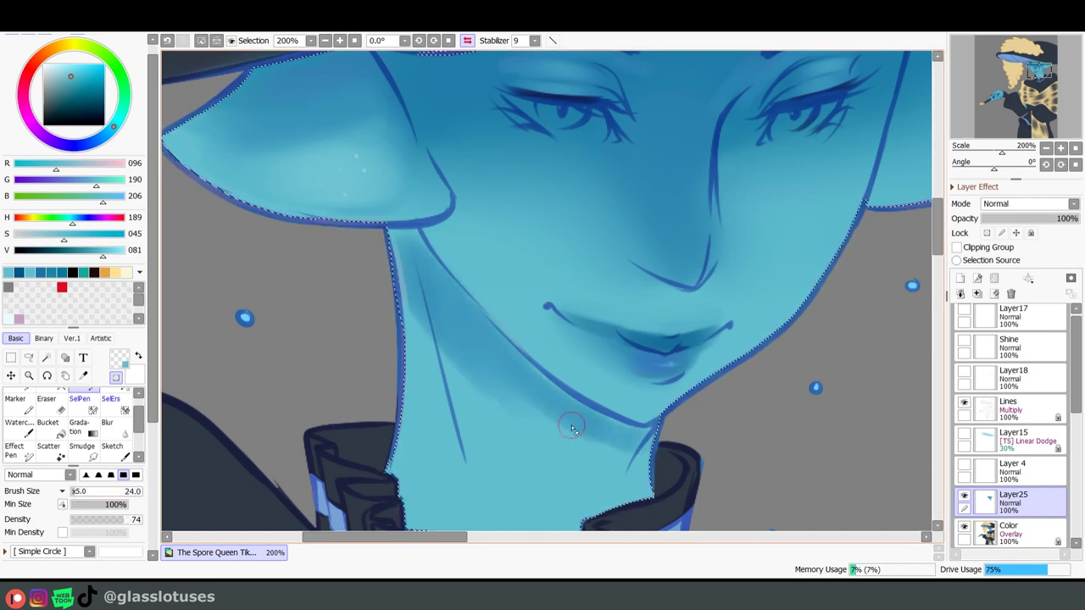
- Reveal the pale rim light along the jawline and soften it with Water Color at size 28
{"action": "left_click_drag", "start_coordinate": [432, 242], "coordinate": [597, 404]}
{"action": "left_click_drag", "start_coordinate": [754, 293], "coordinate": [661, 286]}
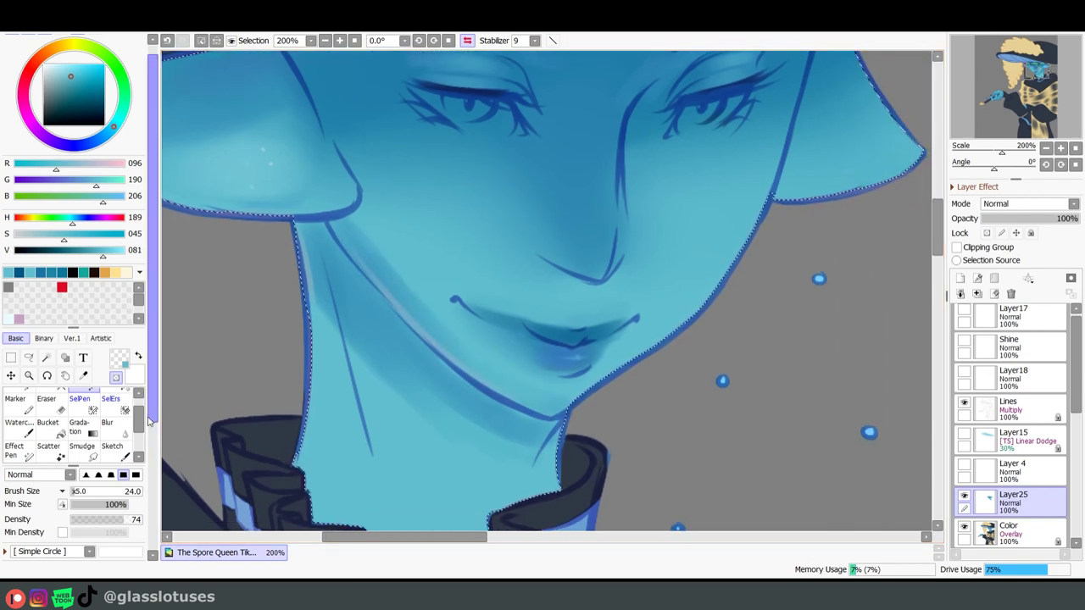
{"action": "left_click", "coordinate": [113, 450]}
{"action": "scroll", "coordinate": [113, 420], "scroll_direction": "up", "scroll_amount": 1}
{"action": "left_click", "coordinate": [114, 399]}
{"action": "mouse_move", "coordinate": [415, 261]}
{"action": "left_mouse_down"}
{"action": "mouse_move", "coordinate": [439, 321]}
{"action": "mouse_move", "coordinate": [582, 403]}
{"action": "left_mouse_up"}
{"action": "left_click_drag", "start_coordinate": [701, 396], "coordinate": [784, 492]}
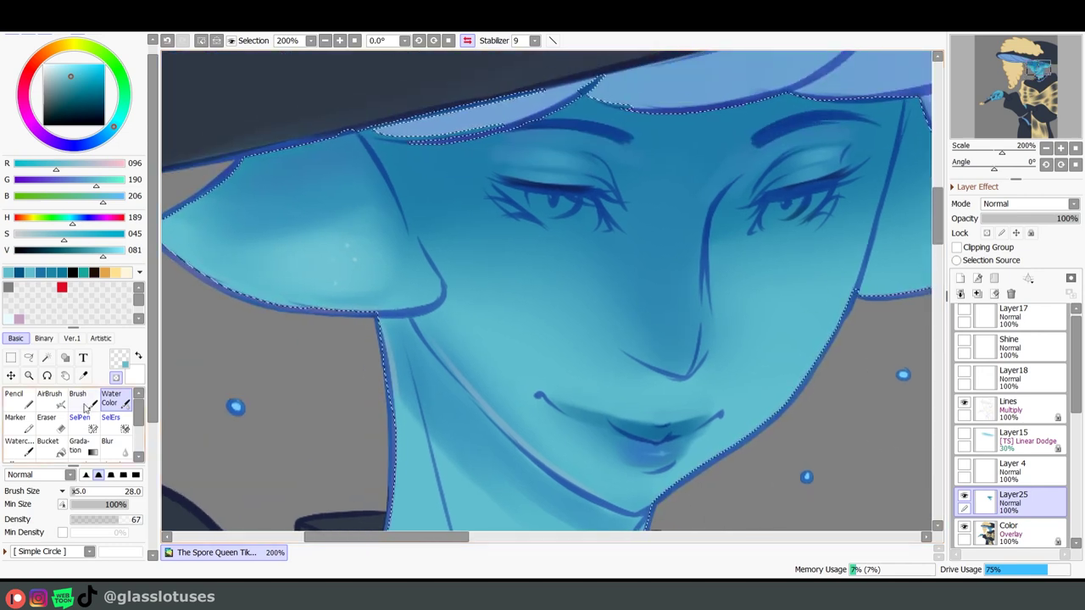
- Reveal the freckles at size 5 and the nose highlight and forehead tint at size 28, blending with Water Color
{"action": "key", "text": "b"}
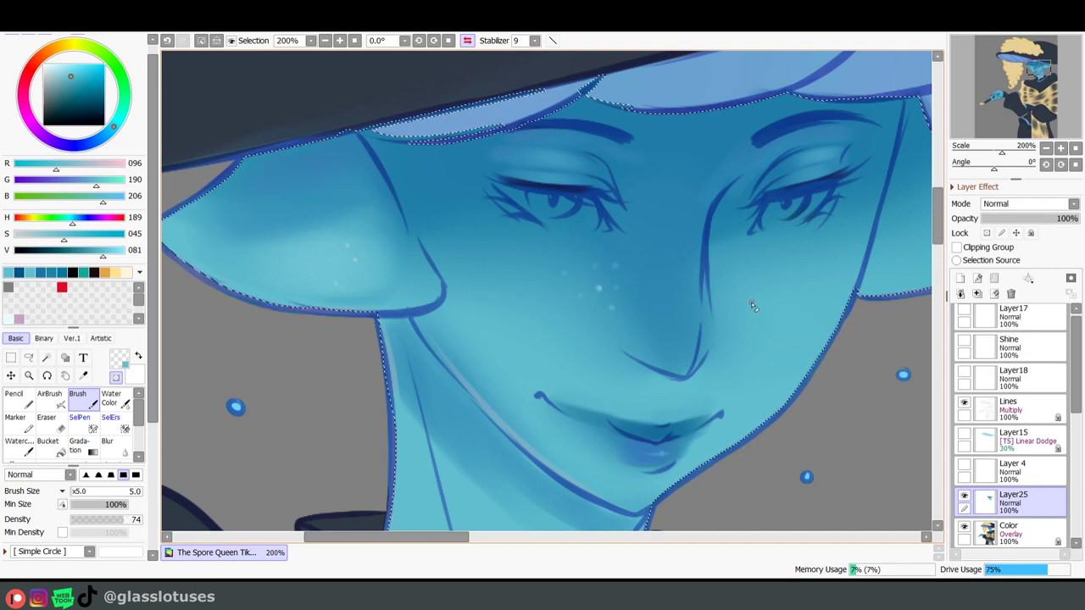
{"action": "left_click_drag", "start_coordinate": [685, 318], "coordinate": [671, 356]}
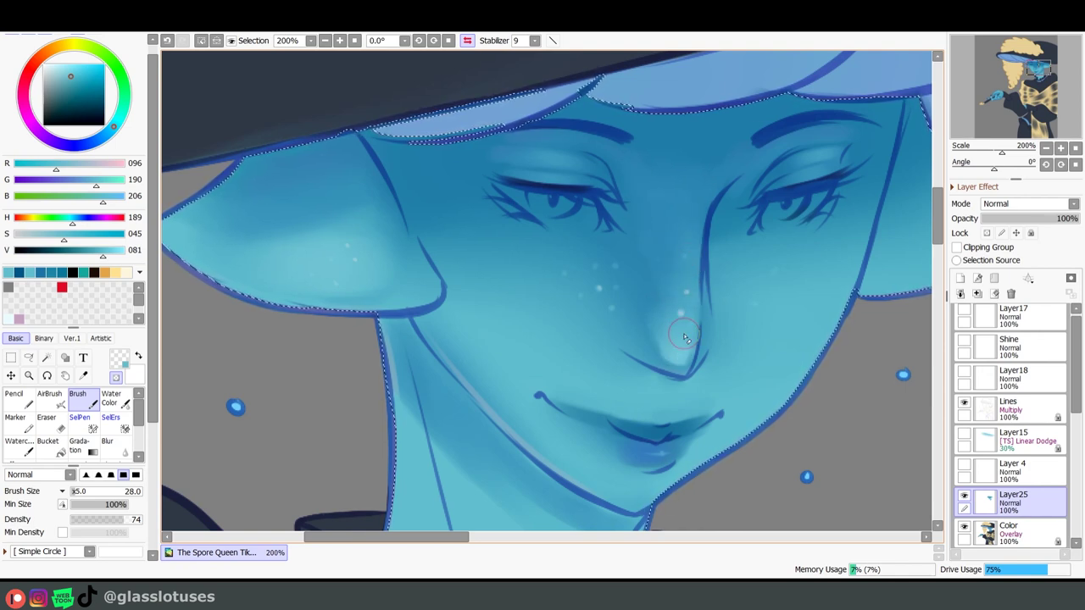
{"action": "key", "text": "c"}
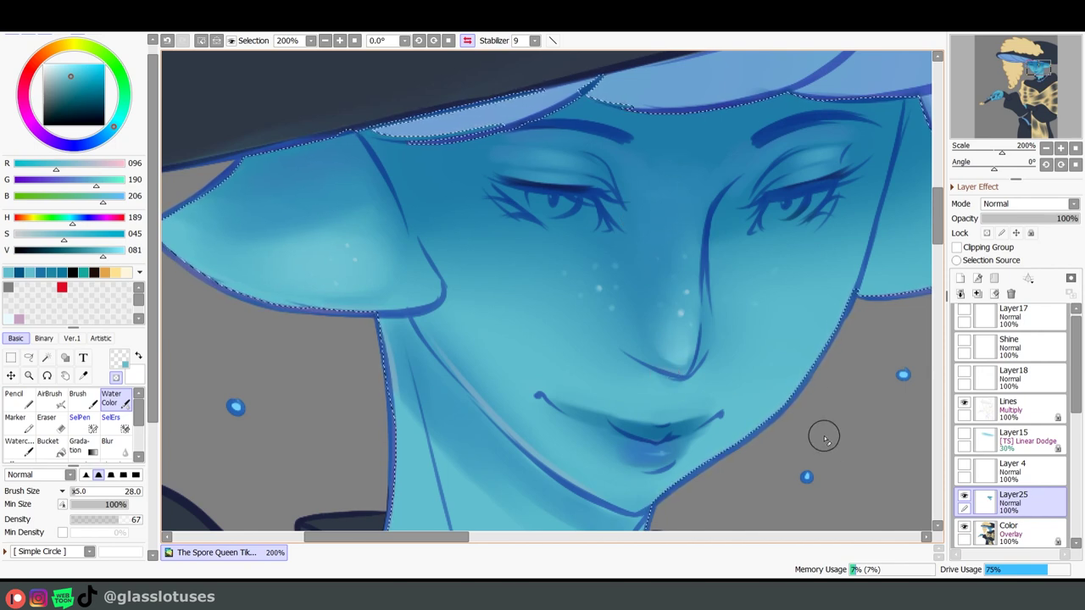
{"action": "key", "text": "b"}
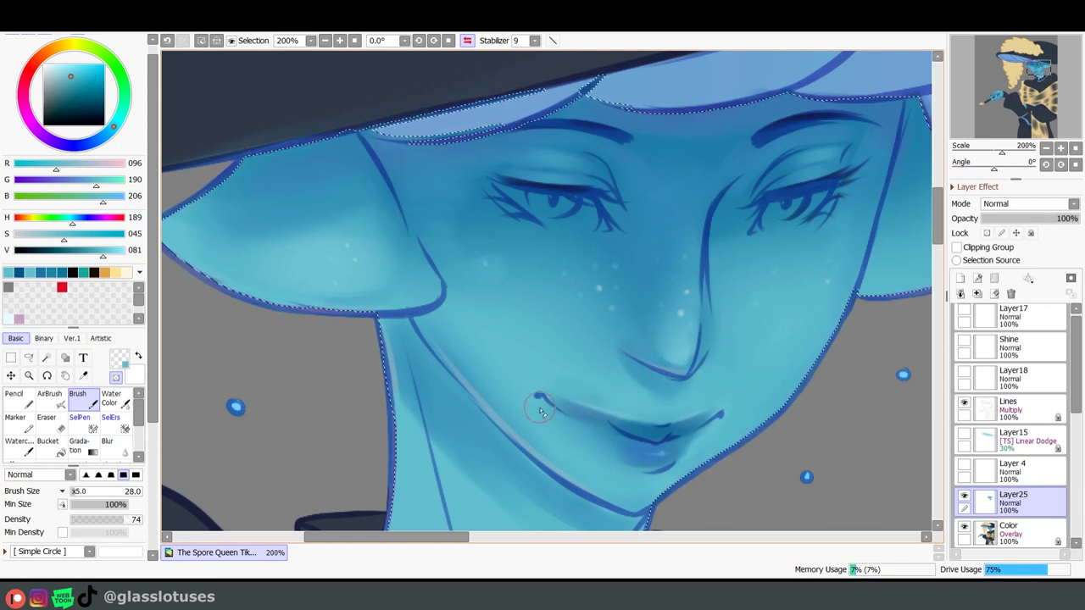
- Reveal the upper lip's edge at size 8 and the lower lip's purple-blue colour at size 16 with the transparent Brush
{"action": "key", "text": "bracketleft"}
{"action": "key", "text": "bracketleft"}
{"action": "key", "text": "bracketleft"}
{"action": "key", "text": "bracketleft"}
{"action": "key", "text": "bracketleft"}
{"action": "key", "text": "bracketleft"}
{"action": "key", "text": "bracketleft"}
{"action": "key", "text": "bracketleft"}
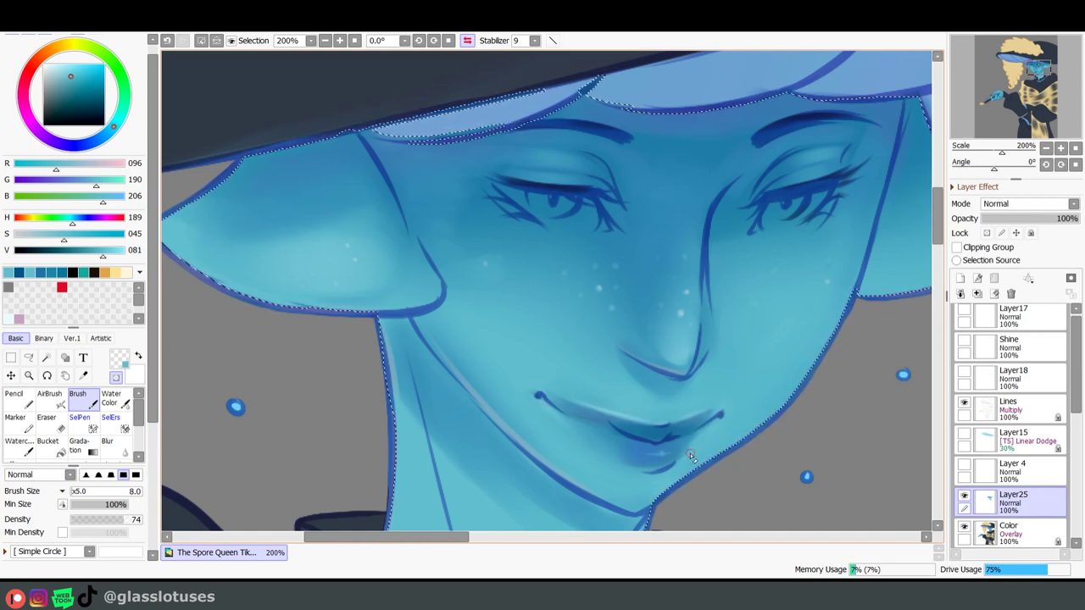
{"action": "left_click", "coordinate": [75, 491]}
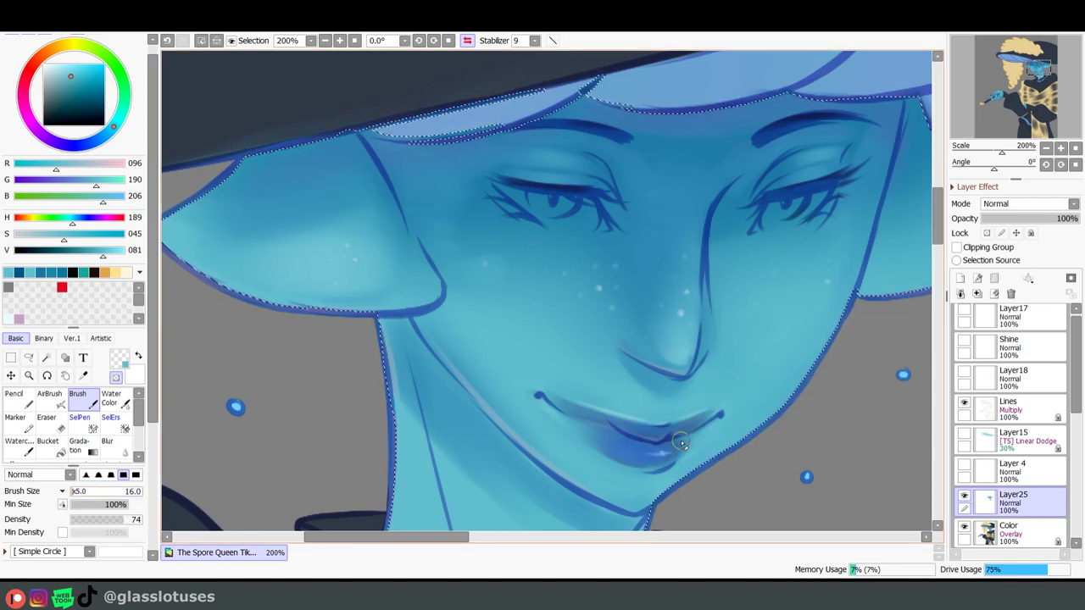
{"action": "left_click_drag", "start_coordinate": [761, 312], "coordinate": [709, 323]}
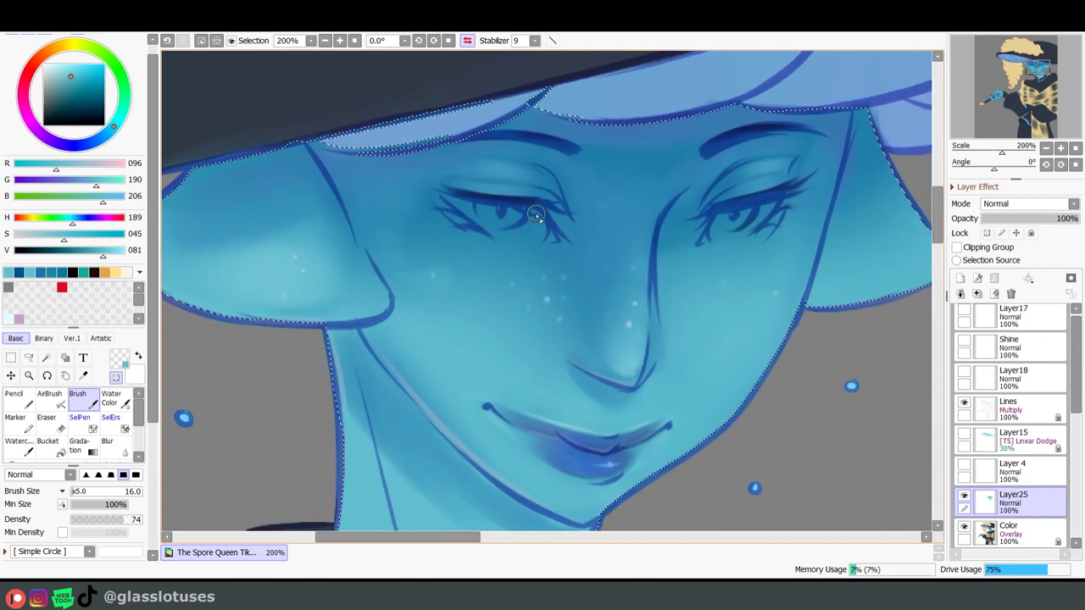
- Compare the face with Layer25 hidden, and fill both eyes with near-black RGB 0, 19, 30 using the Pencil
{"action": "left_click", "coordinate": [963, 497]}
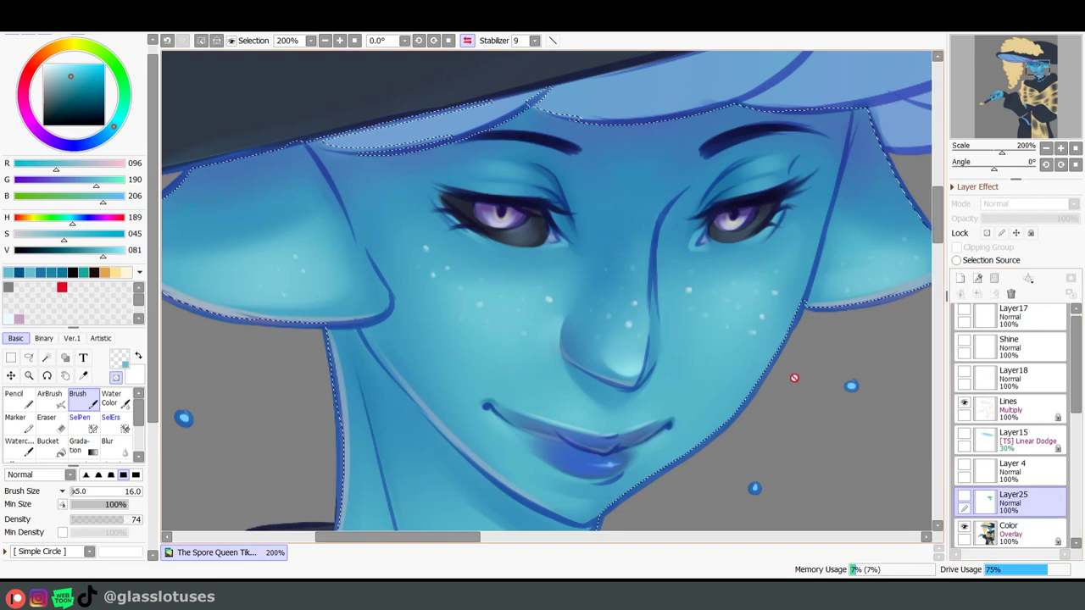
{"action": "left_click", "coordinate": [964, 497]}
{"action": "left_click", "coordinate": [91, 103]}
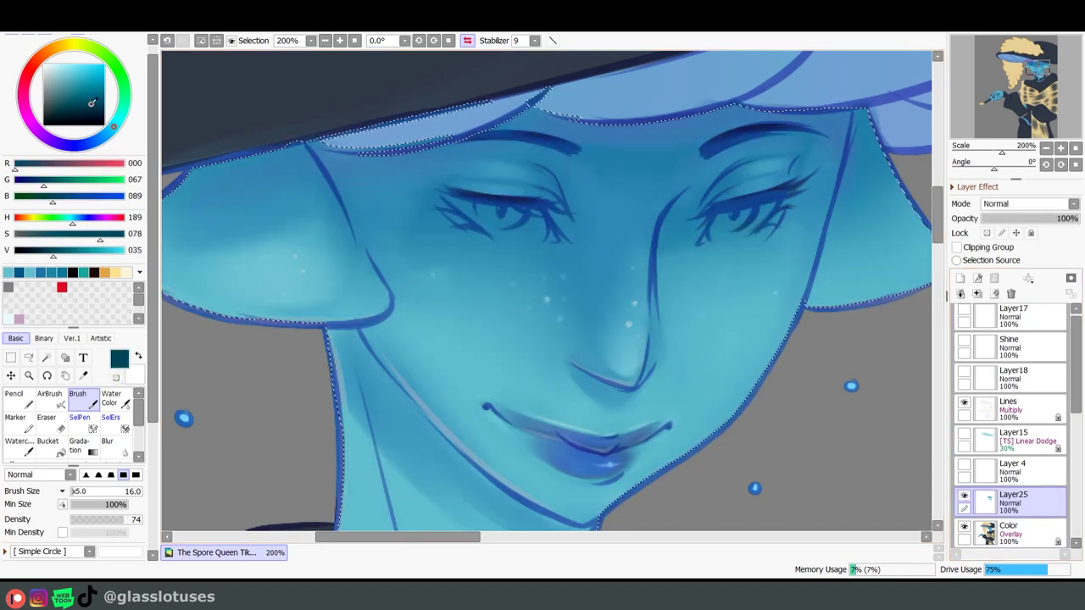
{"action": "left_click", "coordinate": [64, 118]}
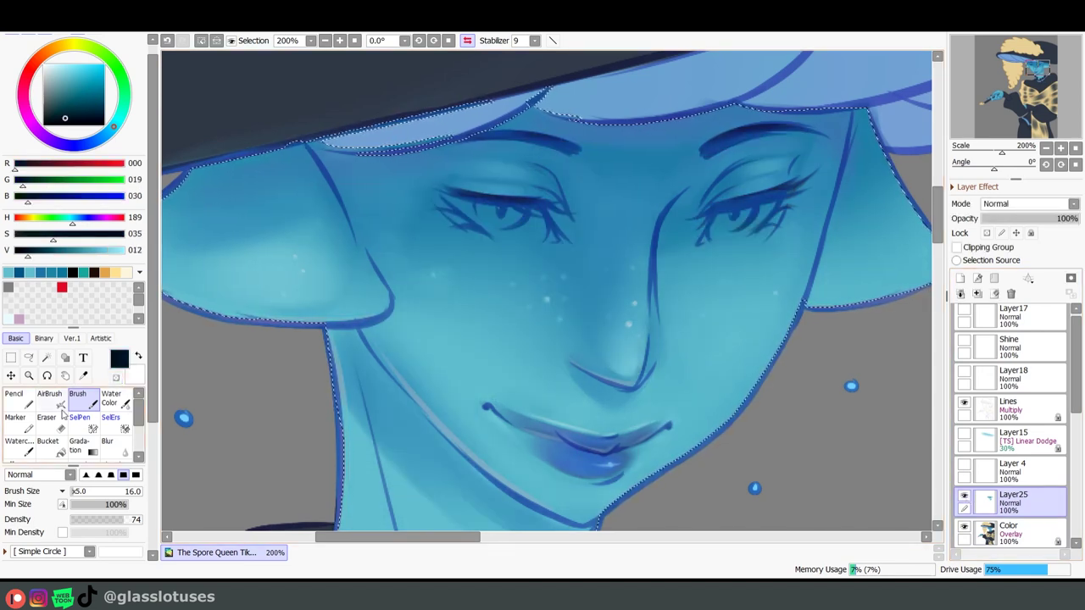
{"action": "left_click", "coordinate": [13, 399]}
{"action": "left_click_drag", "start_coordinate": [82, 496], "coordinate": [74, 496]}
{"action": "mouse_move", "coordinate": [456, 201]}
{"action": "left_mouse_down"}
{"action": "mouse_move", "coordinate": [543, 222]}
{"action": "mouse_move", "coordinate": [462, 208]}
{"action": "mouse_move", "coordinate": [540, 230]}
{"action": "left_mouse_up"}
{"action": "left_click_drag", "start_coordinate": [459, 199], "coordinate": [534, 223]}
{"action": "mouse_move", "coordinate": [708, 233]}
{"action": "left_mouse_down"}
{"action": "mouse_move", "coordinate": [775, 204]}
{"action": "mouse_move", "coordinate": [743, 212]}
{"action": "left_mouse_up"}
- Reveal the iris in the eye beyond the nose with the transparent Brush at size 16
{"action": "left_click", "coordinate": [77, 395]}
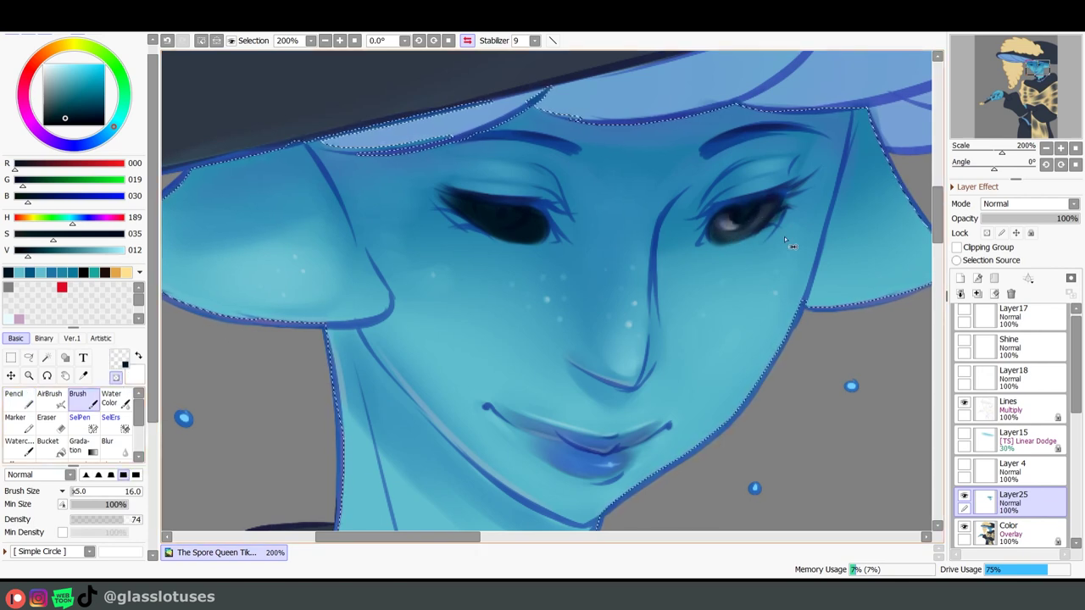
{"action": "key", "text": "ctrl+z"}
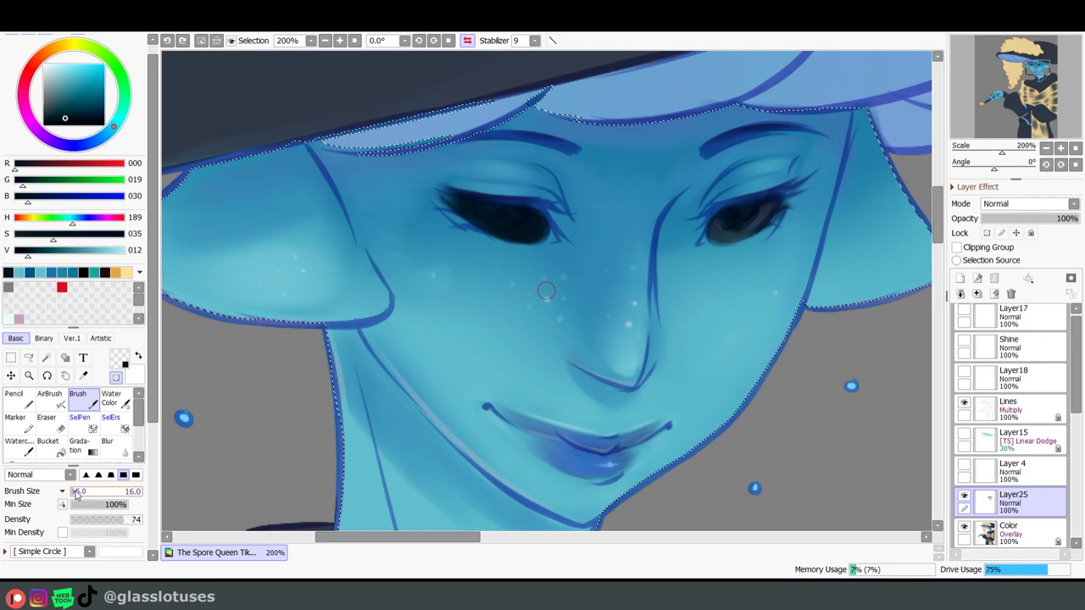
{"action": "key", "text": "ctrl+y"}
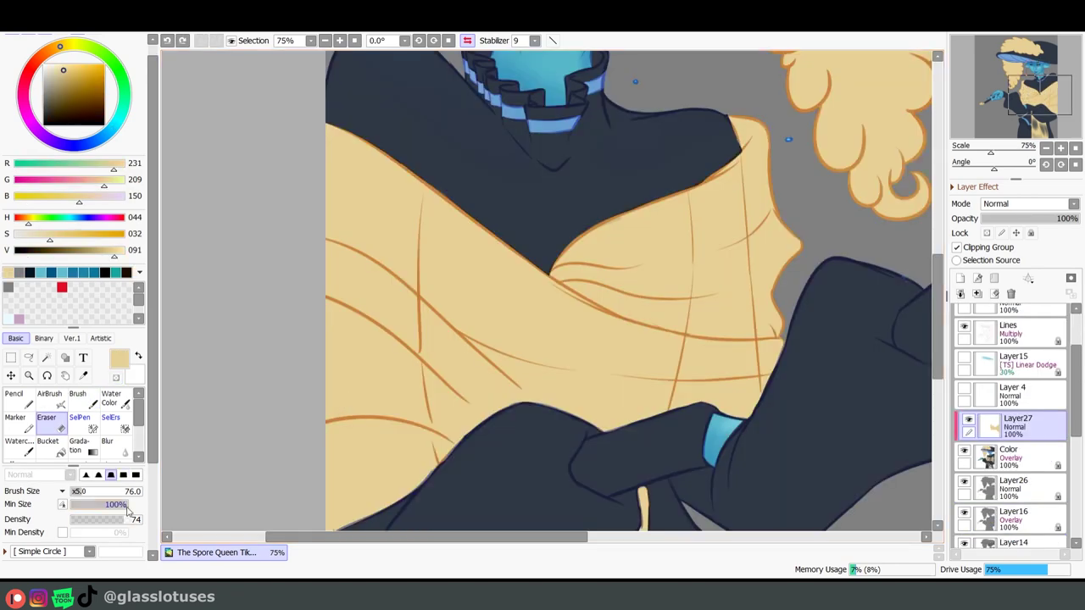
- Erase Layer27 across the yellow shawl with a soft Eraser to reveal the dark checked pattern beneath
{"action": "mouse_move", "coordinate": [594, 254]}
{"action": "left_mouse_down"}
{"action": "mouse_move", "coordinate": [653, 237]}
{"action": "mouse_move", "coordinate": [613, 259]}
{"action": "left_mouse_up"}
{"action": "mouse_move", "coordinate": [689, 219]}
{"action": "left_mouse_down"}
{"action": "mouse_move", "coordinate": [717, 225]}
{"action": "mouse_move", "coordinate": [719, 177]}
{"action": "mouse_move", "coordinate": [721, 276]}
{"action": "mouse_move", "coordinate": [739, 362]}
{"action": "left_mouse_up"}
{"action": "mouse_move", "coordinate": [646, 275]}
{"action": "left_mouse_down"}
{"action": "mouse_move", "coordinate": [599, 281]}
{"action": "mouse_move", "coordinate": [680, 322]}
{"action": "left_mouse_up"}
{"action": "mouse_move", "coordinate": [517, 263]}
{"action": "left_mouse_down"}
{"action": "mouse_move", "coordinate": [556, 303]}
{"action": "mouse_move", "coordinate": [452, 310]}
{"action": "mouse_move", "coordinate": [481, 287]}
{"action": "mouse_move", "coordinate": [432, 280]}
{"action": "mouse_move", "coordinate": [438, 259]}
{"action": "mouse_move", "coordinate": [509, 280]}
{"action": "mouse_move", "coordinate": [520, 271]}
{"action": "mouse_move", "coordinate": [690, 365]}
{"action": "mouse_move", "coordinate": [504, 323]}
{"action": "mouse_move", "coordinate": [595, 401]}
{"action": "mouse_move", "coordinate": [592, 381]}
{"action": "mouse_move", "coordinate": [566, 395]}
{"action": "mouse_move", "coordinate": [599, 371]}
{"action": "mouse_move", "coordinate": [496, 387]}
{"action": "mouse_move", "coordinate": [429, 331]}
{"action": "mouse_move", "coordinate": [500, 394]}
{"action": "mouse_move", "coordinate": [446, 428]}
{"action": "mouse_move", "coordinate": [332, 444]}
{"action": "mouse_move", "coordinate": [413, 469]}
{"action": "mouse_move", "coordinate": [331, 520]}
{"action": "mouse_move", "coordinate": [406, 459]}
{"action": "mouse_move", "coordinate": [421, 429]}
{"action": "mouse_move", "coordinate": [293, 400]}
{"action": "mouse_move", "coordinate": [279, 323]}
{"action": "mouse_move", "coordinate": [265, 321]}
{"action": "mouse_move", "coordinate": [379, 303]}
{"action": "mouse_move", "coordinate": [292, 269]}
{"action": "mouse_move", "coordinate": [236, 267]}
{"action": "mouse_move", "coordinate": [388, 286]}
{"action": "mouse_move", "coordinate": [331, 244]}
{"action": "mouse_move", "coordinate": [391, 249]}
{"action": "mouse_move", "coordinate": [276, 200]}
{"action": "mouse_move", "coordinate": [374, 210]}
{"action": "mouse_move", "coordinate": [396, 201]}
{"action": "mouse_move", "coordinate": [282, 133]}
{"action": "mouse_move", "coordinate": [389, 220]}
{"action": "mouse_move", "coordinate": [317, 181]}
{"action": "left_mouse_up"}
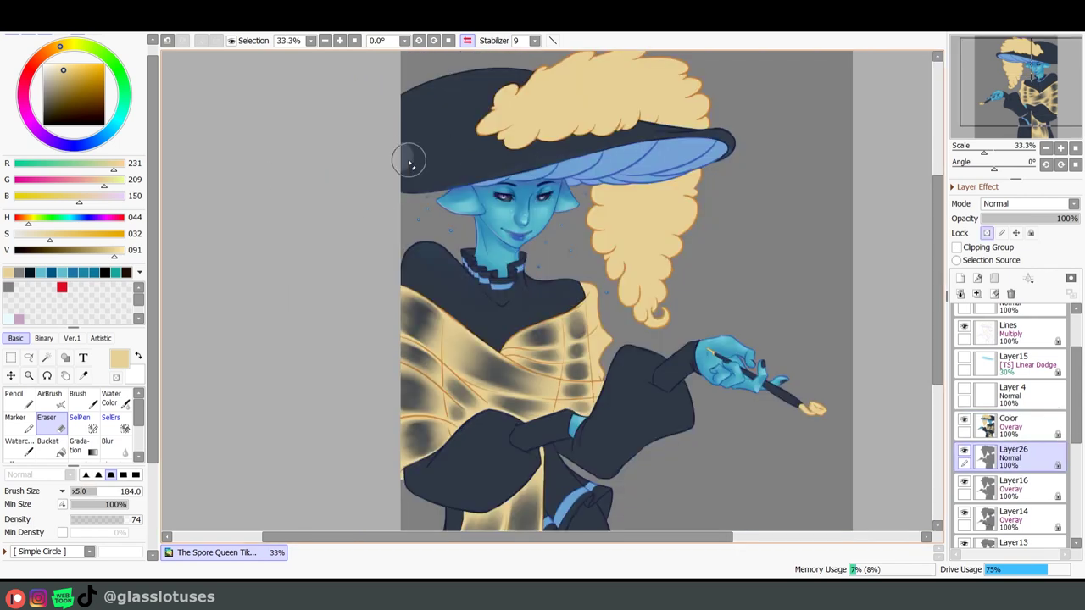
- Erase Layer26 over the hat's crown with opacity unlocked and the Eraser at size 184 to reveal its highlight
{"action": "key", "text": "ctrl+z"}
{"action": "mouse_move", "coordinate": [409, 161]}
{"action": "left_mouse_down"}
{"action": "mouse_move", "coordinate": [459, 150]}
{"action": "mouse_move", "coordinate": [403, 164]}
{"action": "mouse_move", "coordinate": [486, 151]}
{"action": "mouse_move", "coordinate": [383, 105]}
{"action": "mouse_move", "coordinate": [471, 93]}
{"action": "mouse_move", "coordinate": [470, 81]}
{"action": "mouse_move", "coordinate": [457, 94]}
{"action": "mouse_move", "coordinate": [483, 110]}
{"action": "mouse_move", "coordinate": [526, 74]}
{"action": "left_mouse_up"}
{"action": "left_click", "coordinate": [986, 233]}
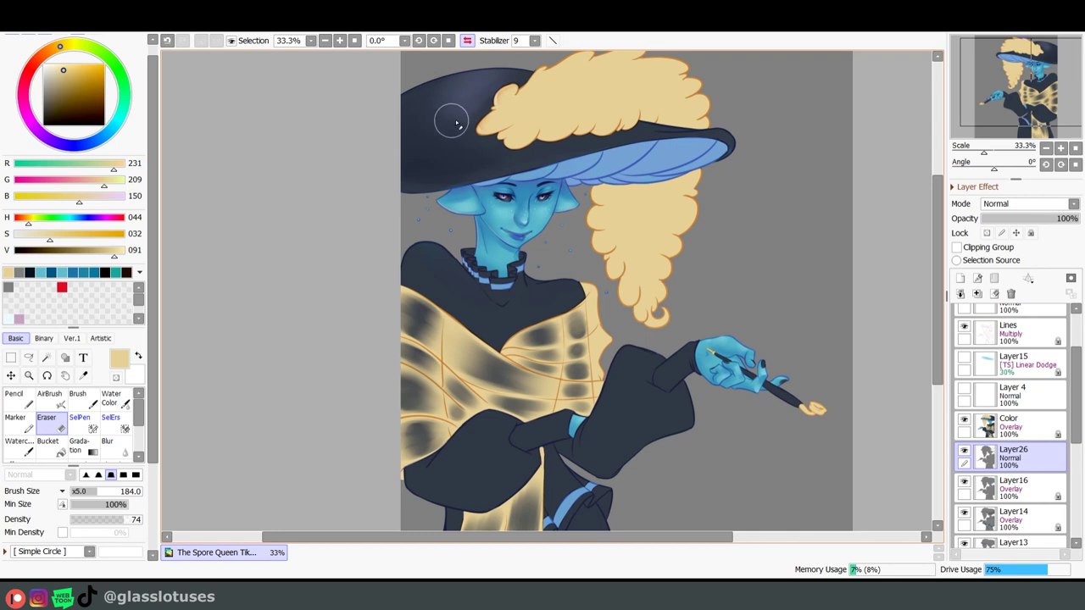
- Reduce the Eraser to size 60 and erase Layer26 over the dark shoulder to reveal the teal light
{"action": "key", "text": "bracketleft"}
{"action": "key", "text": "bracketleft"}
{"action": "key", "text": "bracketleft"}
{"action": "key", "text": "bracketleft"}
{"action": "key", "text": "bracketleft"}
{"action": "key", "text": "bracketleft"}
{"action": "key", "text": "bracketleft"}
{"action": "key", "text": "bracketleft"}
{"action": "key", "text": "bracketright"}
{"action": "key", "text": "bracketright"}
{"action": "mouse_move", "coordinate": [429, 241]}
{"action": "left_mouse_down"}
{"action": "mouse_move", "coordinate": [438, 265]}
{"action": "mouse_move", "coordinate": [466, 279]}
{"action": "left_mouse_up"}
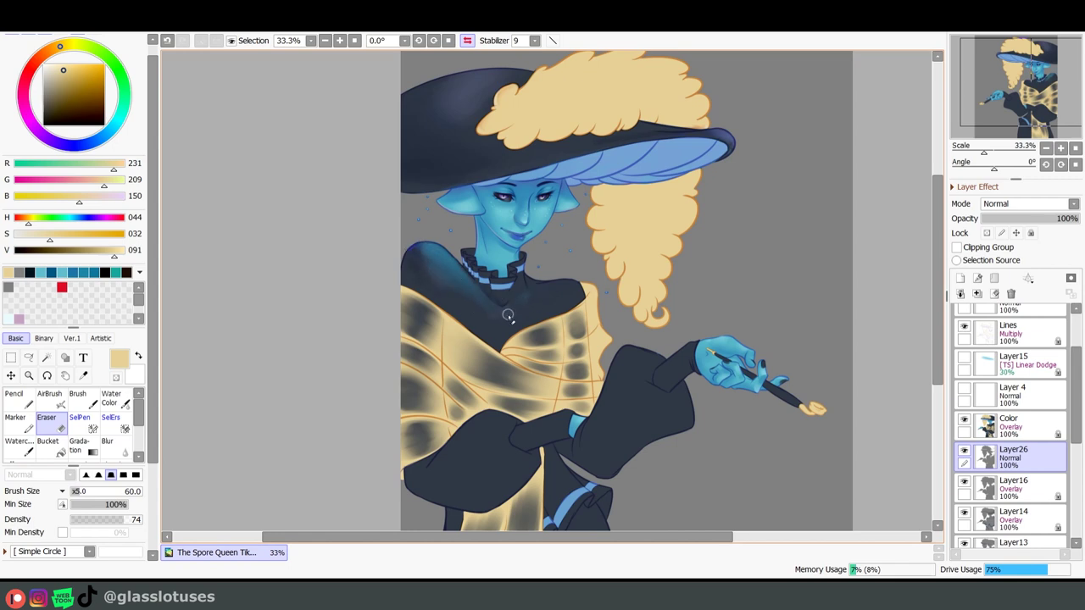
- Erase Layer26 over the other dark shoulder, and over both puffed sleeves with the Eraser enlarged to size 184, to reveal their shading
{"action": "mouse_move", "coordinate": [526, 302]}
{"action": "left_mouse_down"}
{"action": "mouse_move", "coordinate": [574, 285]}
{"action": "mouse_move", "coordinate": [547, 311]}
{"action": "left_mouse_up"}
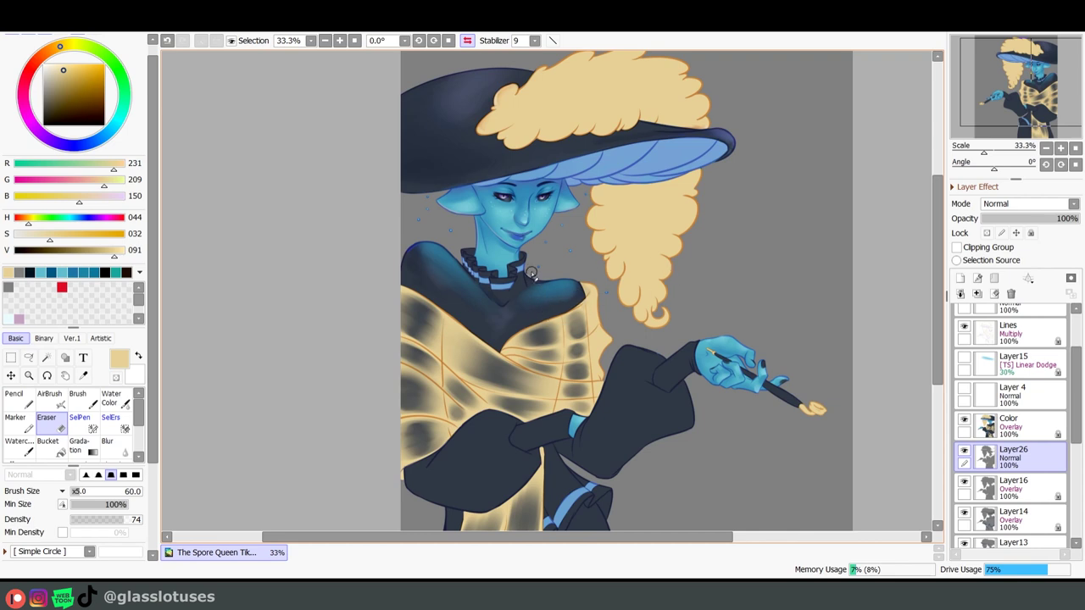
{"action": "key", "text": "bracketright"}
{"action": "key", "text": "bracketright"}
{"action": "key", "text": "bracketright"}
{"action": "key", "text": "bracketright"}
{"action": "key", "text": "bracketright"}
{"action": "key", "text": "bracketright"}
{"action": "key", "text": "bracketright"}
{"action": "key", "text": "bracketright"}
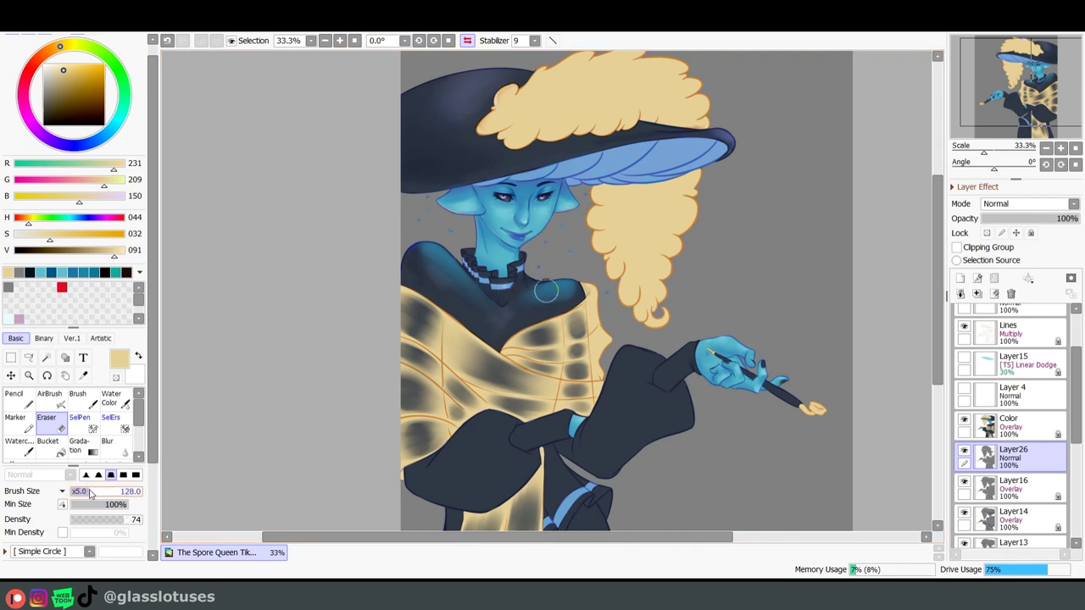
{"action": "mouse_move", "coordinate": [674, 430]}
{"action": "left_mouse_down"}
{"action": "mouse_move", "coordinate": [645, 413]}
{"action": "mouse_move", "coordinate": [629, 452]}
{"action": "mouse_move", "coordinate": [608, 457]}
{"action": "mouse_move", "coordinate": [657, 486]}
{"action": "mouse_move", "coordinate": [652, 407]}
{"action": "mouse_move", "coordinate": [679, 411]}
{"action": "mouse_move", "coordinate": [656, 398]}
{"action": "mouse_move", "coordinate": [684, 369]}
{"action": "mouse_move", "coordinate": [679, 395]}
{"action": "left_mouse_up"}
{"action": "mouse_move", "coordinate": [496, 425]}
{"action": "left_mouse_down"}
{"action": "mouse_move", "coordinate": [511, 452]}
{"action": "mouse_move", "coordinate": [471, 427]}
{"action": "mouse_move", "coordinate": [529, 436]}
{"action": "left_mouse_up"}
{"action": "left_click_drag", "start_coordinate": [412, 471], "coordinate": [450, 465]}
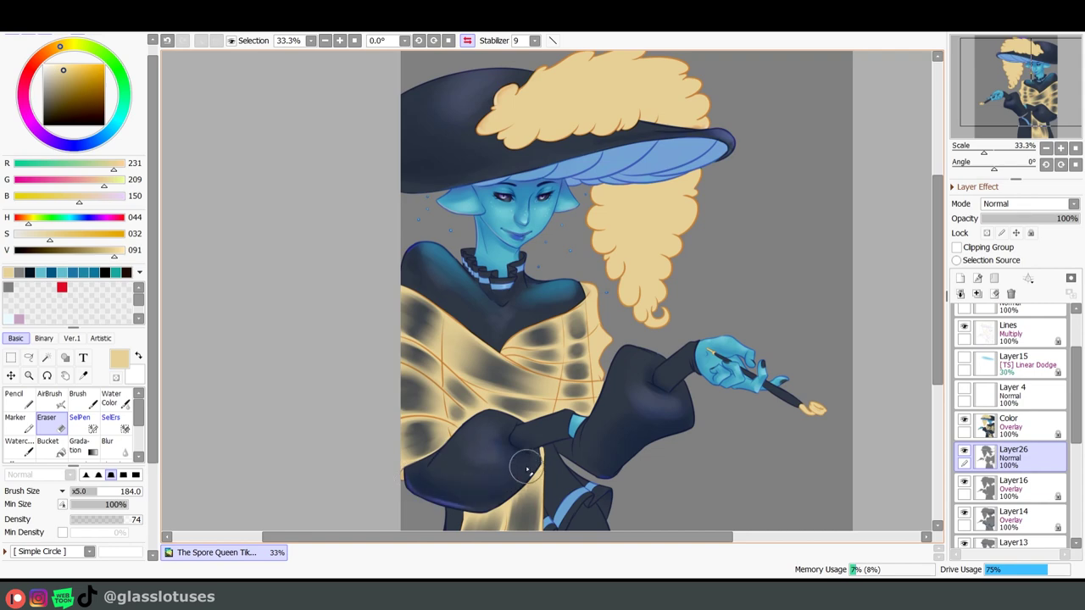
- Set the Eraser to size 124 and erase Layer26 over the dark skirt to reveal its purple shading
{"action": "left_click_drag", "start_coordinate": [126, 498], "coordinate": [79, 496]}
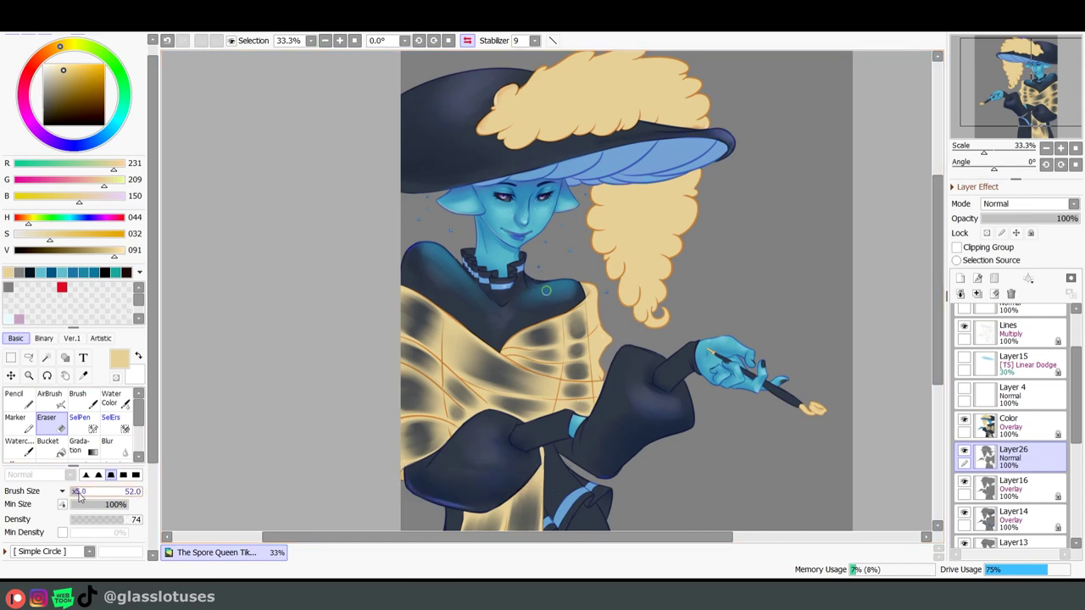
{"action": "left_click_drag", "start_coordinate": [650, 474], "coordinate": [664, 287]}
{"action": "left_click_drag", "start_coordinate": [91, 496], "coordinate": [118, 496]}
{"action": "left_click_drag", "start_coordinate": [595, 343], "coordinate": [602, 403]}
{"action": "mouse_move", "coordinate": [630, 339]}
{"action": "left_mouse_down"}
{"action": "mouse_move", "coordinate": [619, 410]}
{"action": "mouse_move", "coordinate": [610, 328]}
{"action": "mouse_move", "coordinate": [613, 342]}
{"action": "mouse_move", "coordinate": [584, 359]}
{"action": "left_mouse_up"}
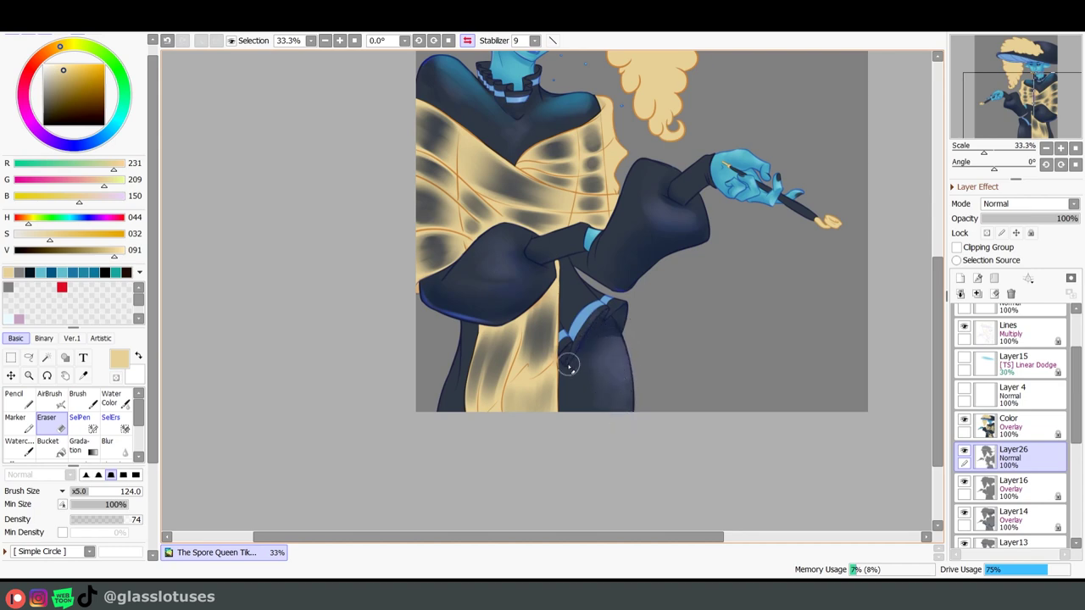
- Reduce the Eraser to size 64 and erase Layer26 over the hanging blonde curls to reveal their orange shading, undoing unwanted strokes
{"action": "scroll", "coordinate": [695, 382], "scroll_direction": "up", "scroll_amount": 4}
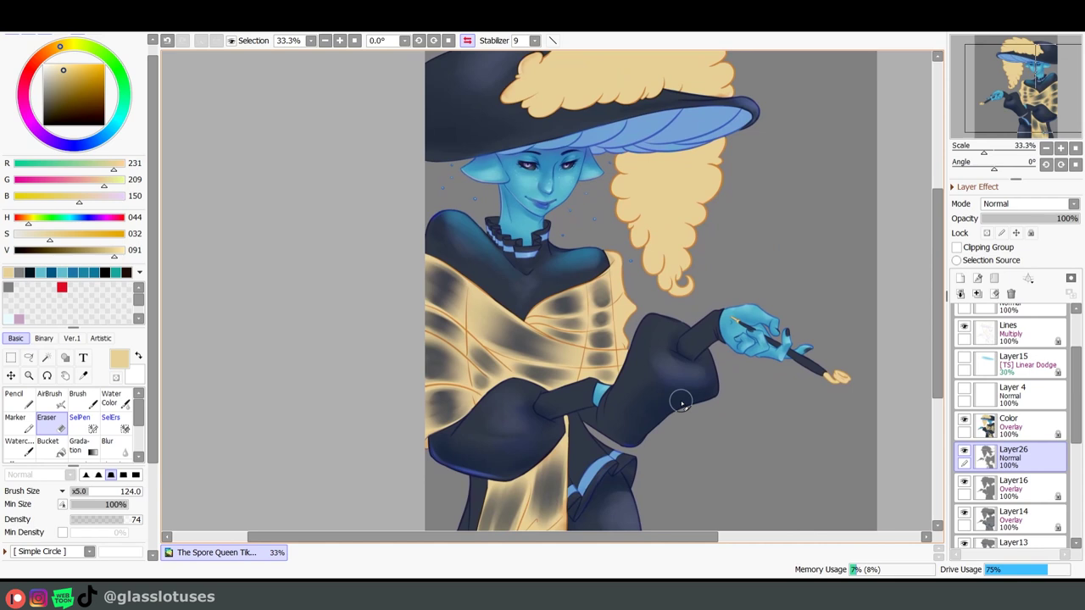
{"action": "left_click_drag", "start_coordinate": [584, 293], "coordinate": [571, 357]}
{"action": "left_click", "coordinate": [82, 492]}
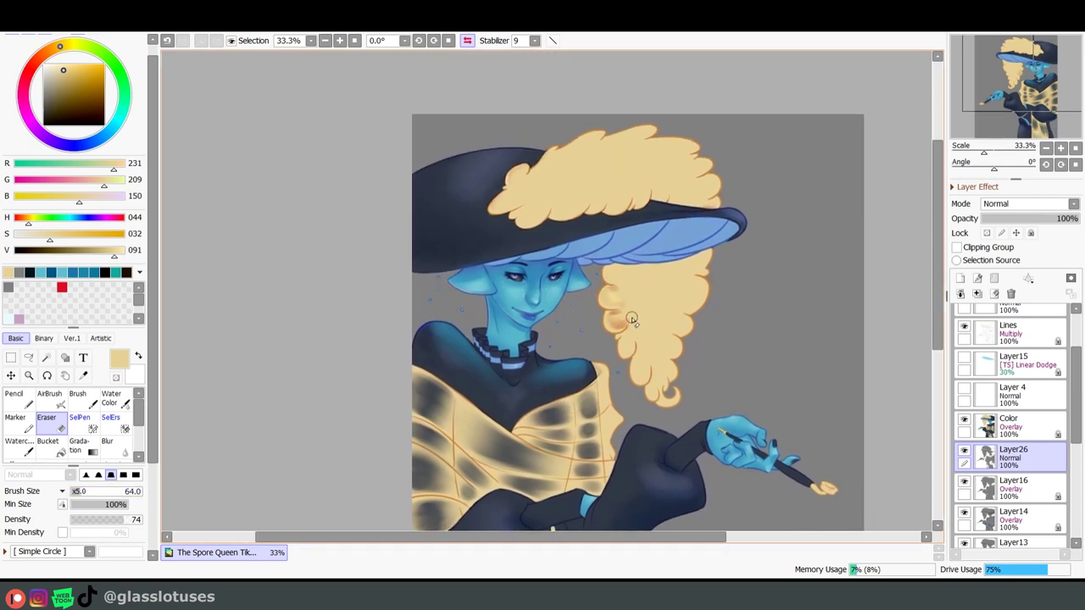
{"action": "key", "text": "ctrl+z"}
{"action": "mouse_move", "coordinate": [636, 330]}
{"action": "left_mouse_down"}
{"action": "mouse_move", "coordinate": [668, 374]}
{"action": "mouse_move", "coordinate": [672, 364]}
{"action": "left_mouse_up"}
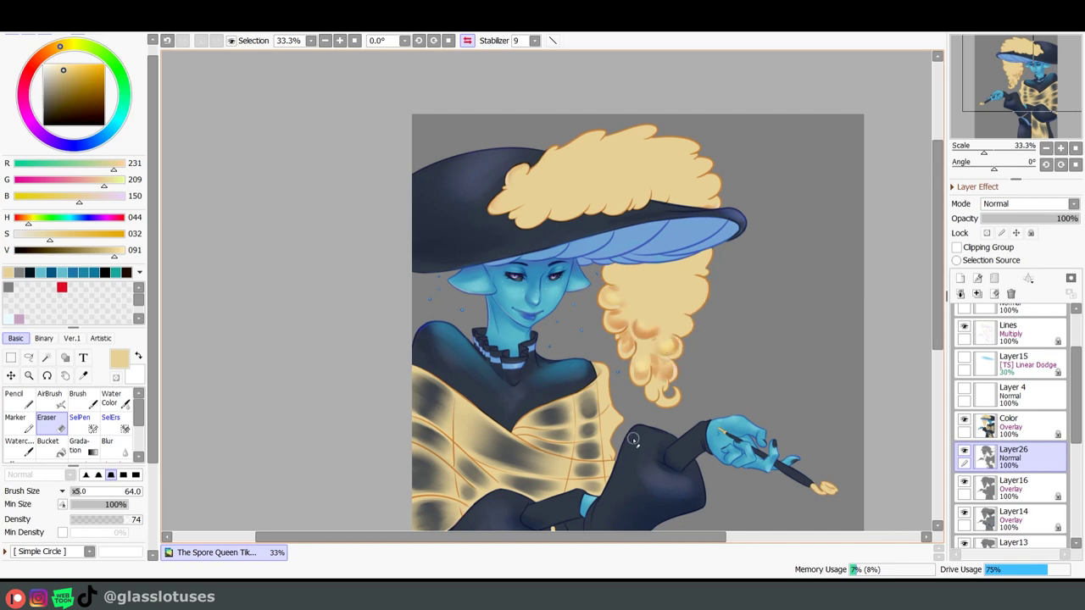
{"action": "key", "text": "ctrl+z"}
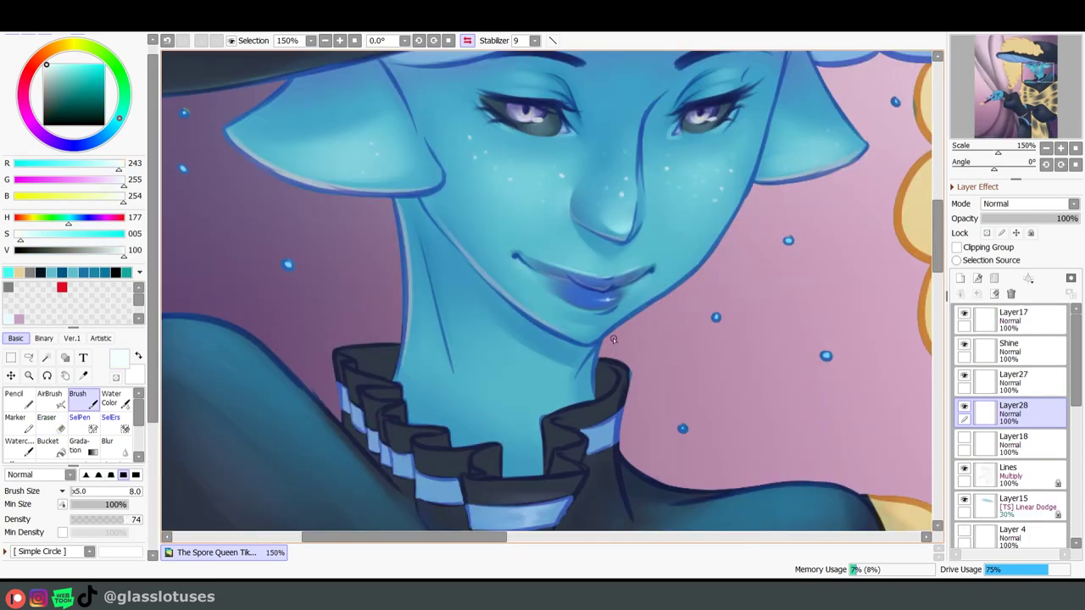
- Set the Brush's minimum size to 0% and paint a thin near-white rim light on Layer28 along the jaw up to the ear
{"action": "left_click_drag", "start_coordinate": [642, 319], "coordinate": [614, 338]}
{"action": "key", "text": "ctrl+z"}
{"action": "left_click_drag", "start_coordinate": [80, 506], "coordinate": [68, 506]}
{"action": "left_click_drag", "start_coordinate": [643, 313], "coordinate": [594, 351]}
{"action": "key", "text": "ctrl+z"}
{"action": "mouse_move", "coordinate": [683, 294]}
{"action": "left_mouse_down"}
{"action": "mouse_move", "coordinate": [595, 349]}
{"action": "mouse_move", "coordinate": [685, 284]}
{"action": "mouse_move", "coordinate": [767, 155]}
{"action": "left_mouse_up"}
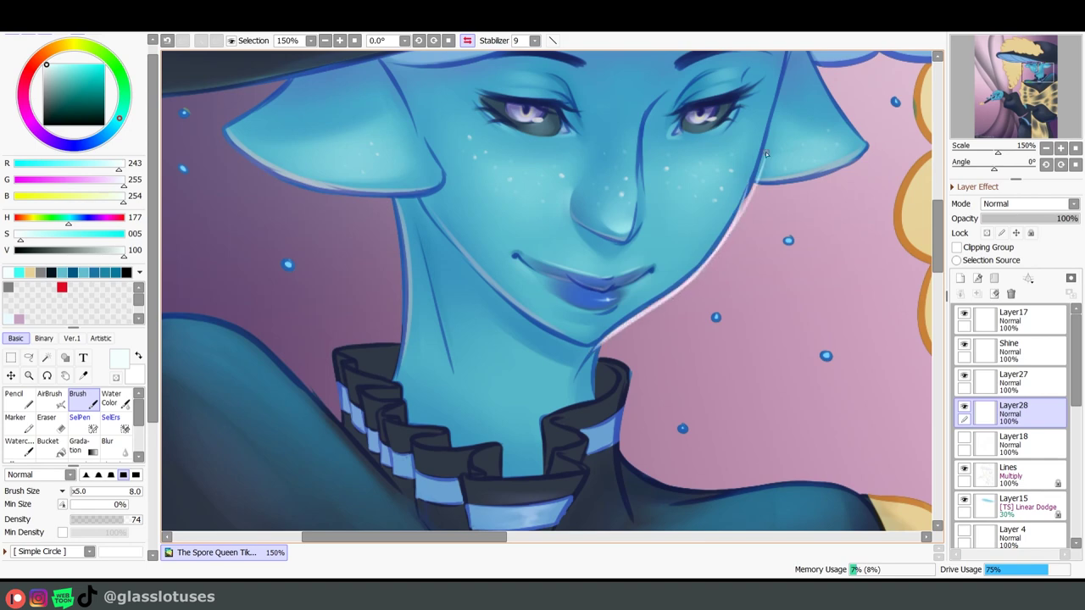
{"action": "key", "text": "ctrl+z"}
{"action": "left_click_drag", "start_coordinate": [711, 259], "coordinate": [756, 179]}
{"action": "mouse_move", "coordinate": [725, 242]}
{"action": "left_mouse_down"}
{"action": "mouse_move", "coordinate": [759, 162]}
{"action": "mouse_move", "coordinate": [601, 376]}
{"action": "mouse_move", "coordinate": [554, 399]}
{"action": "mouse_move", "coordinate": [585, 328]}
{"action": "mouse_move", "coordinate": [616, 198]}
{"action": "left_mouse_up"}
- Paint the near-white rim light on Layer28 beneath the chin, undoing and redrawing the stroke
{"action": "mouse_move", "coordinate": [580, 352]}
{"action": "left_mouse_down"}
{"action": "mouse_move", "coordinate": [625, 350]}
{"action": "mouse_move", "coordinate": [691, 328]}
{"action": "left_mouse_up"}
{"action": "key", "text": "ctrl+z"}
{"action": "key", "text": "ctrl+z"}
{"action": "left_click_drag", "start_coordinate": [582, 353], "coordinate": [632, 346]}
- Flip the canvas view and extend the near-white rim light on Layer28 along the chin and the edges of both ears
{"action": "key", "text": "h"}
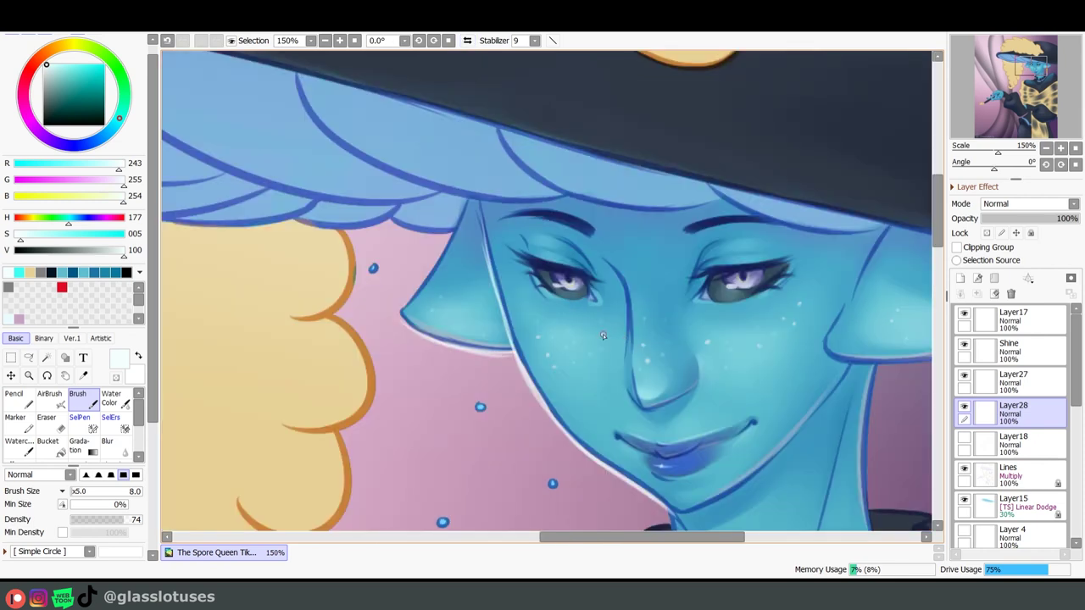
{"action": "left_click_drag", "start_coordinate": [424, 280], "coordinate": [463, 203]}
{"action": "left_click_drag", "start_coordinate": [699, 433], "coordinate": [457, 278]}
{"action": "left_click_drag", "start_coordinate": [436, 361], "coordinate": [493, 334]}
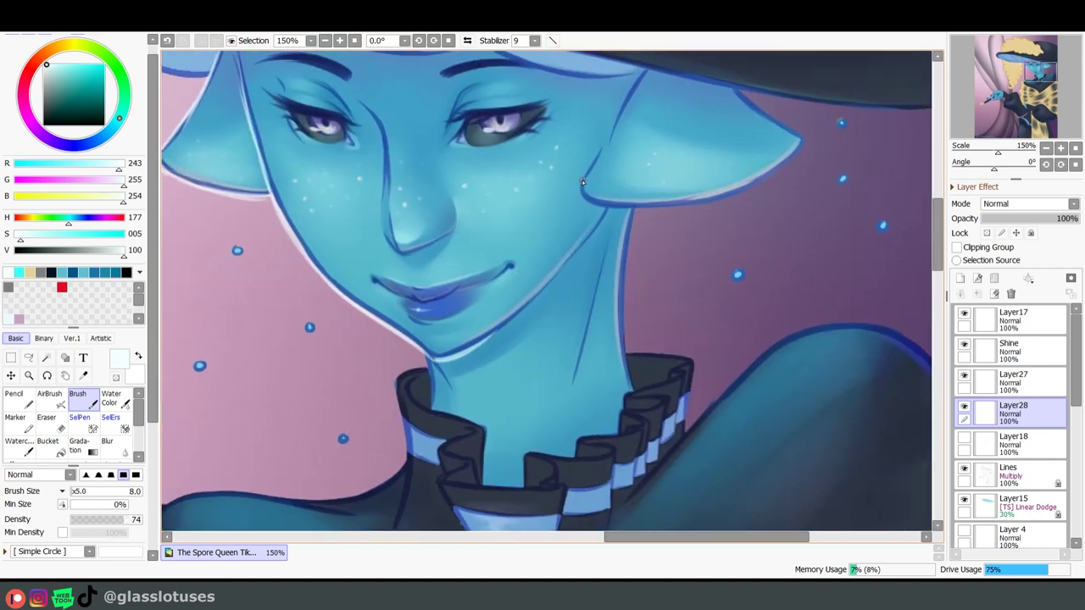
{"action": "left_click_drag", "start_coordinate": [586, 201], "coordinate": [680, 207]}
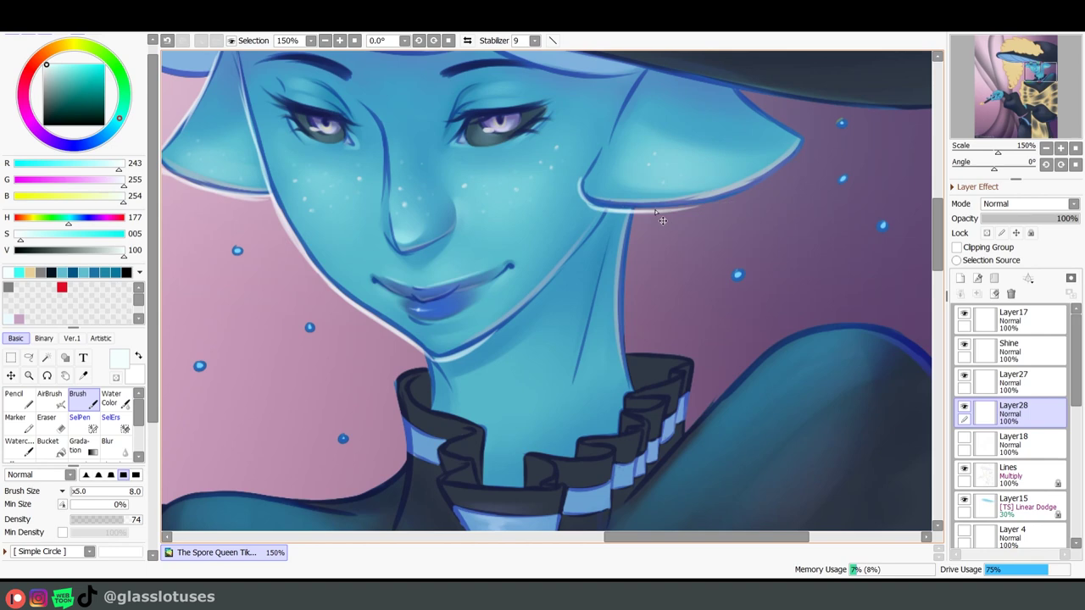